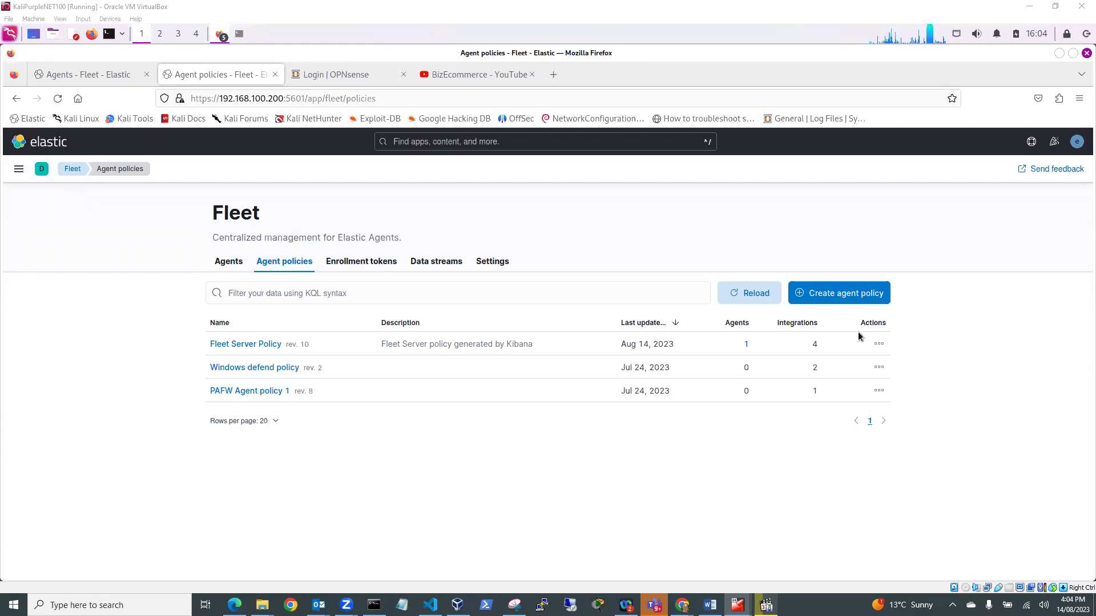
- Create the 'Linux Server policy' agent policy for system logs and metrics after reviewing its advanced options
left_click(837, 292)
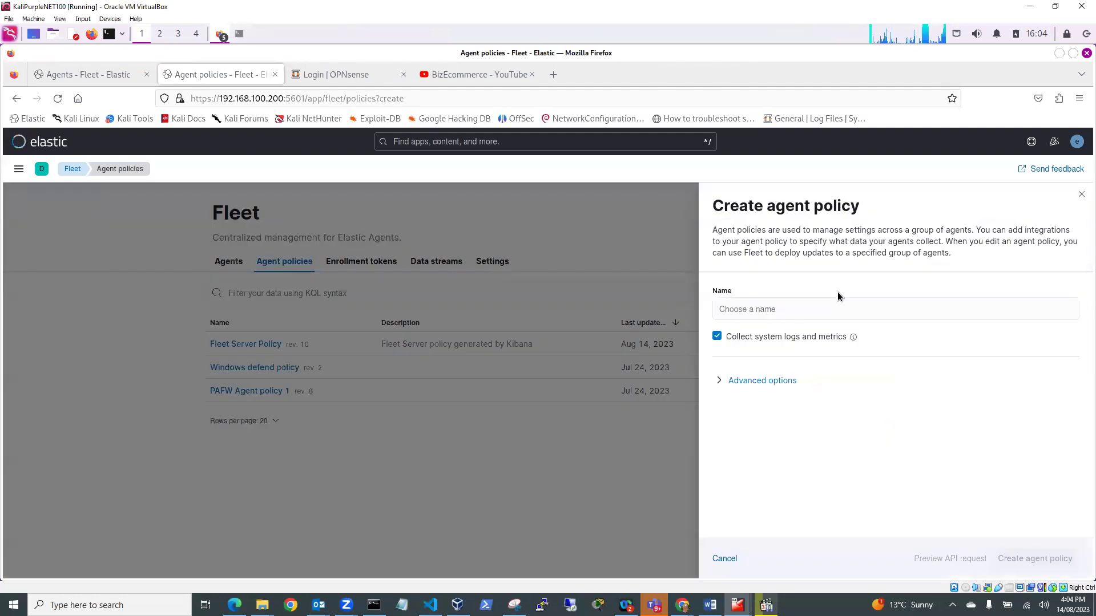
left_click(787, 310)
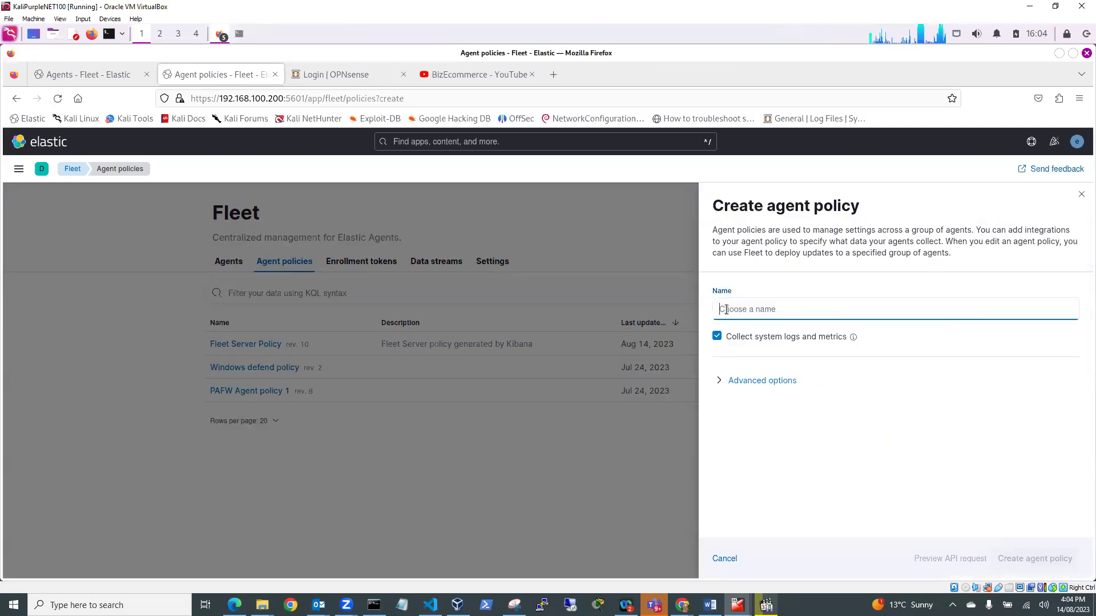
type("Lin")
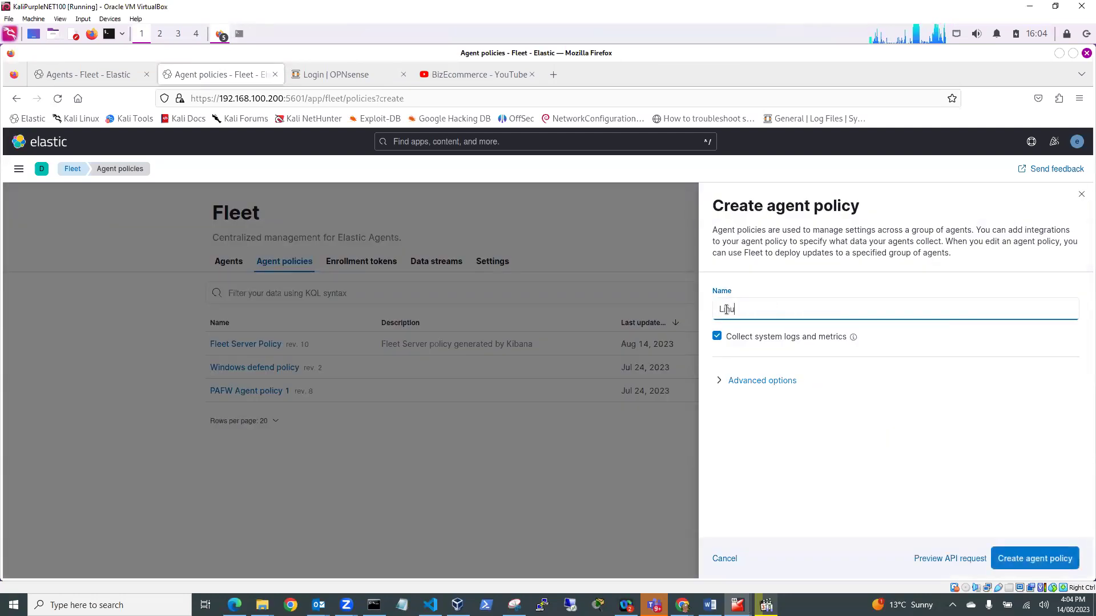
type("ux Ser")
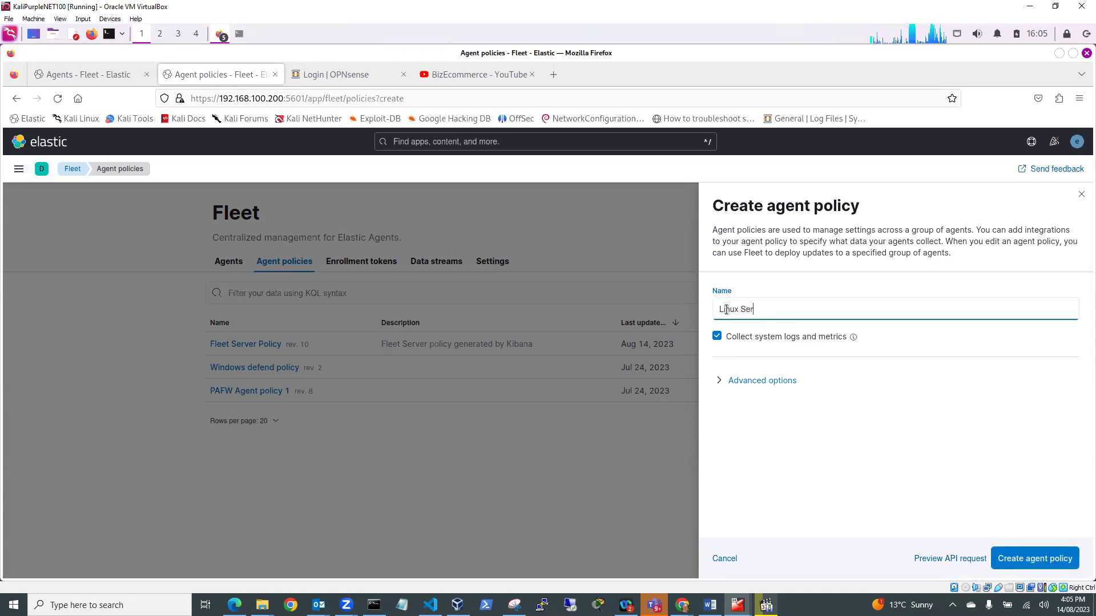
type("ver policy")
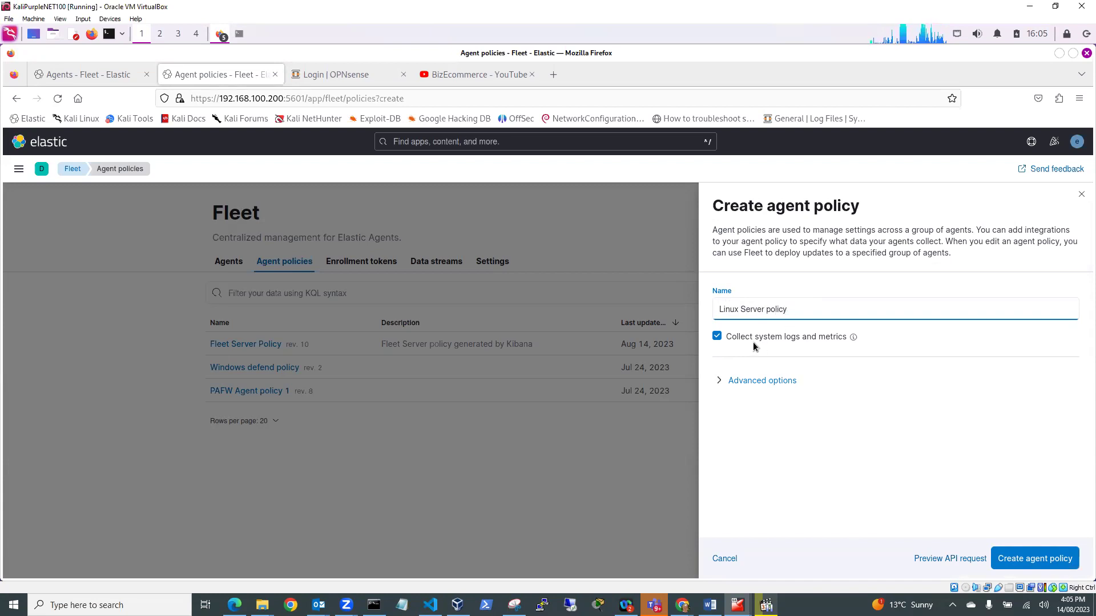
left_click(719, 380)
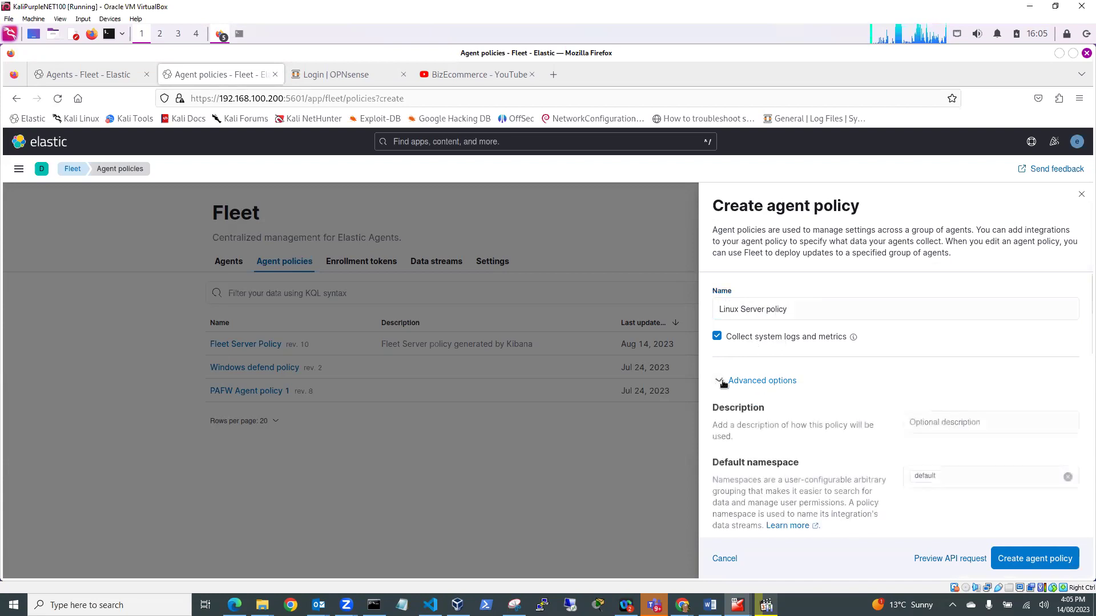
scroll(878, 429, "down", 3)
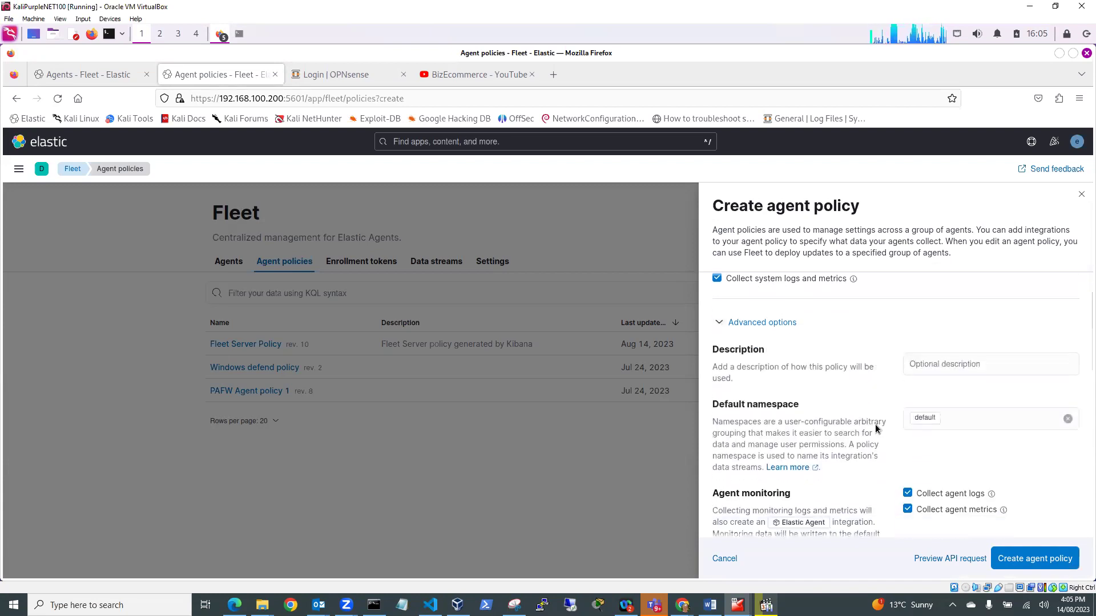
scroll(877, 429, "down", 1)
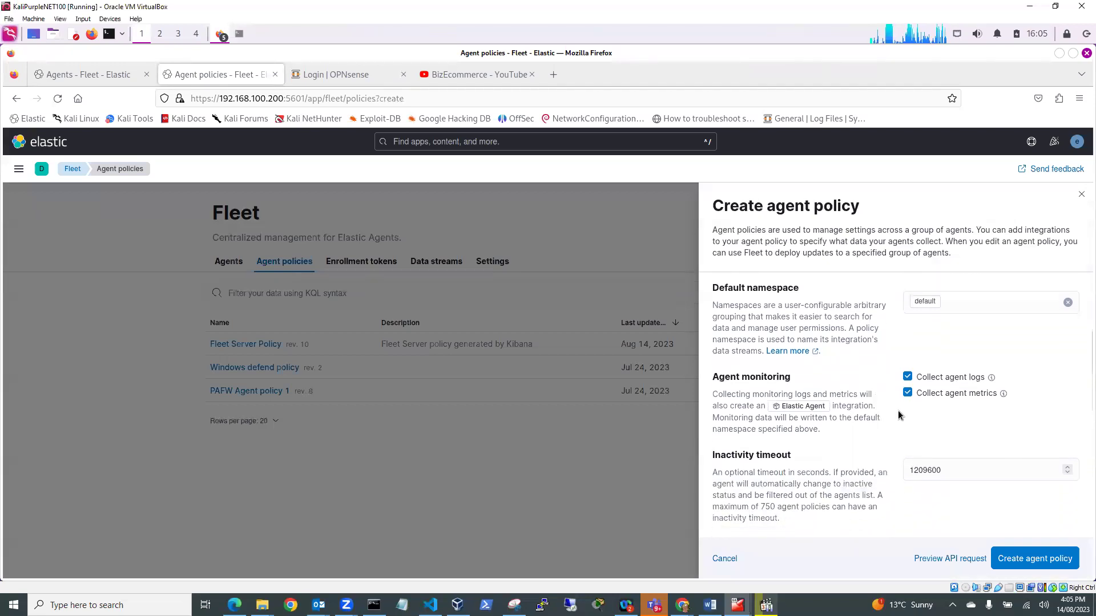
scroll(883, 423, "down", 2)
scroll(837, 422, "down", 1)
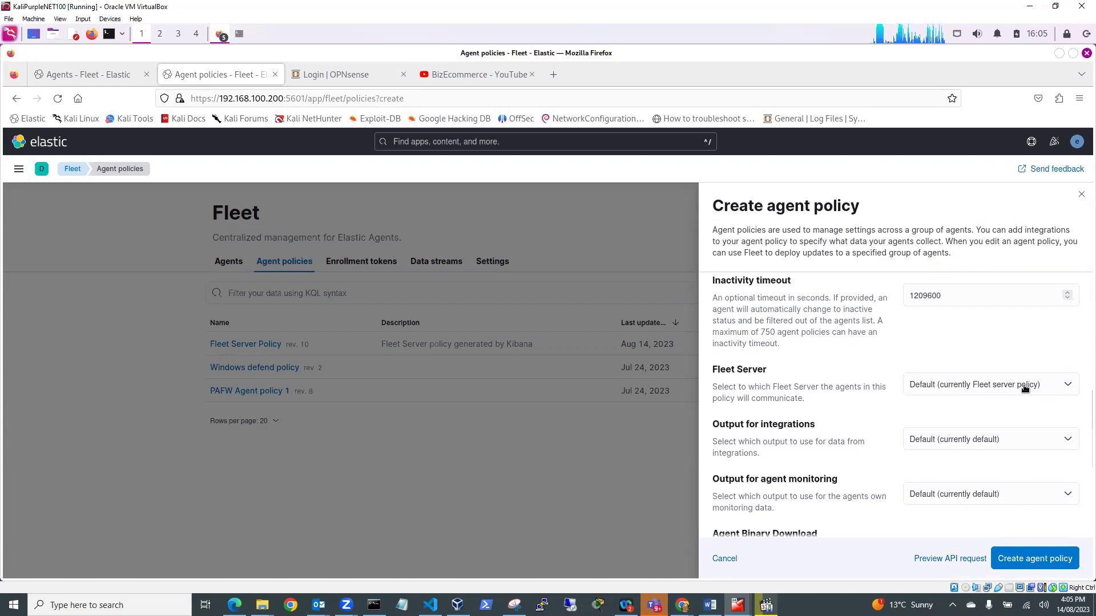
scroll(778, 416, "down", 1)
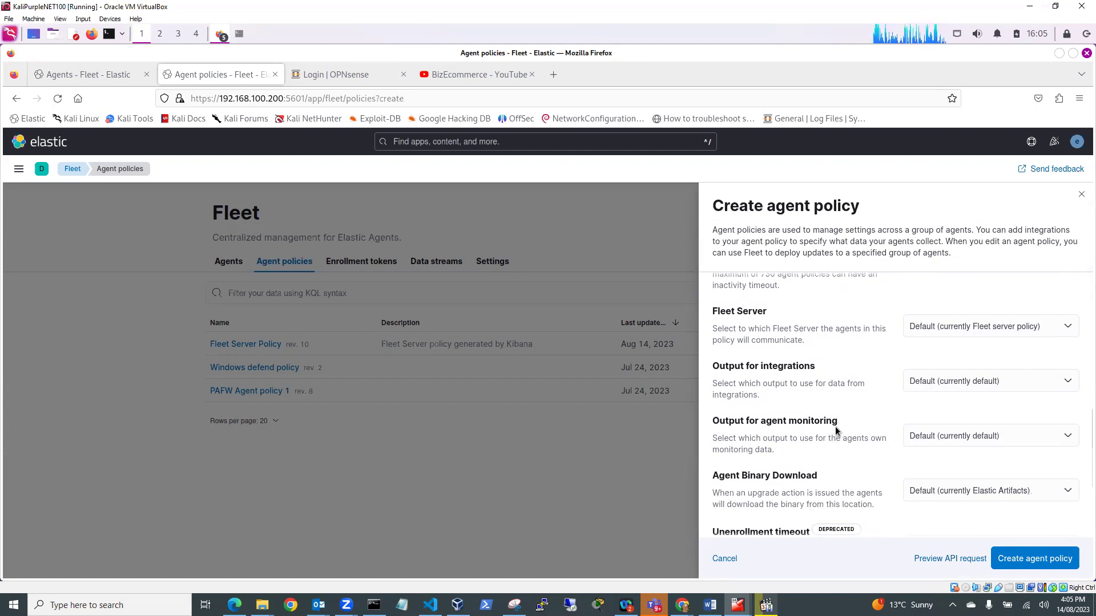
scroll(834, 426, "down", 3)
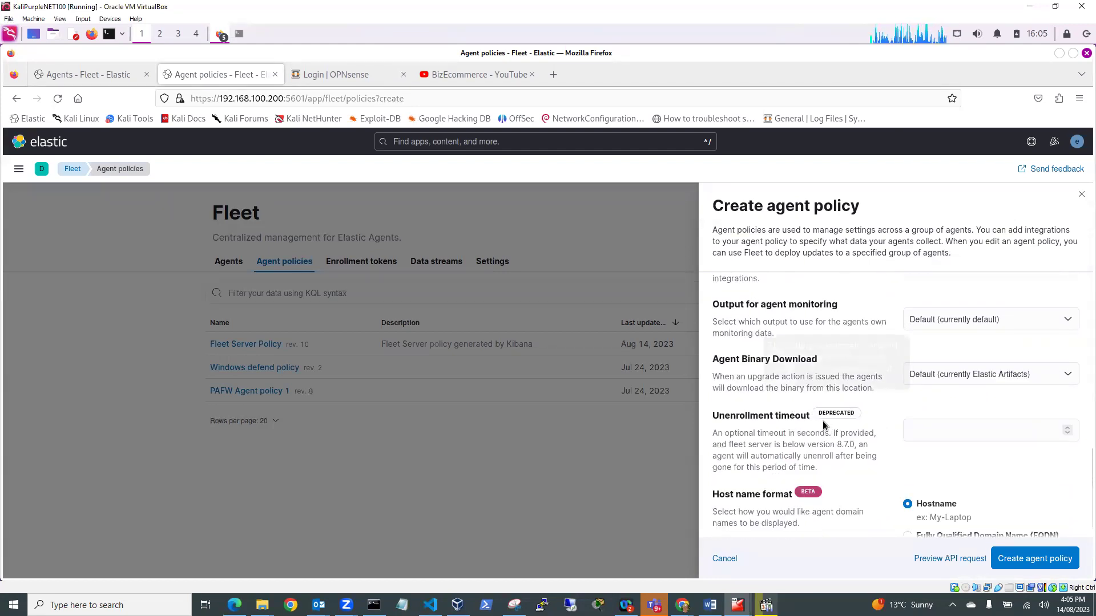
scroll(822, 425, "down", 1)
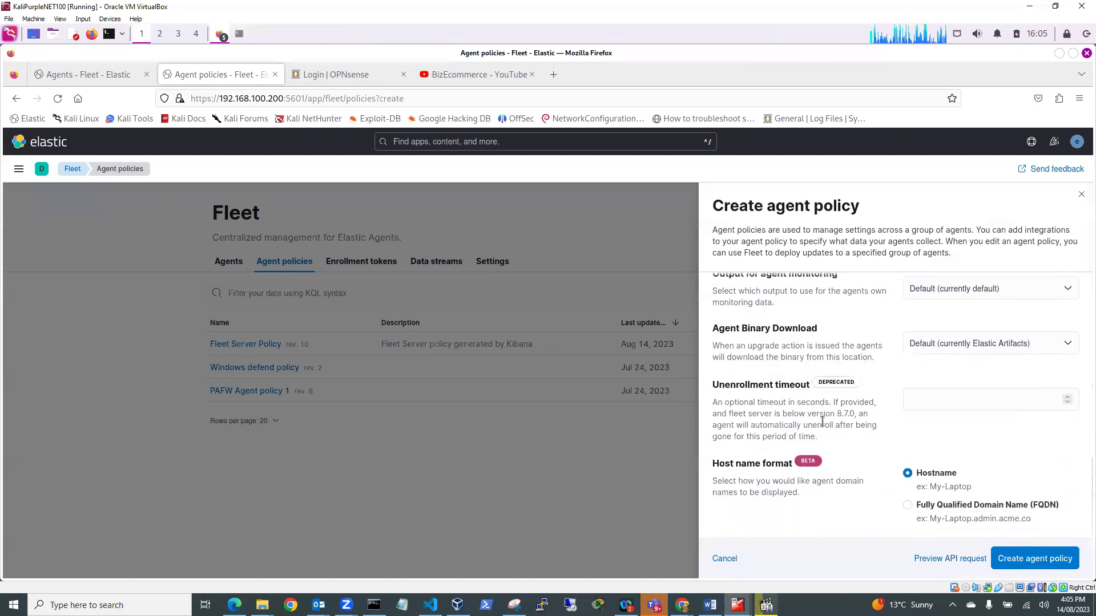
left_click(1039, 561)
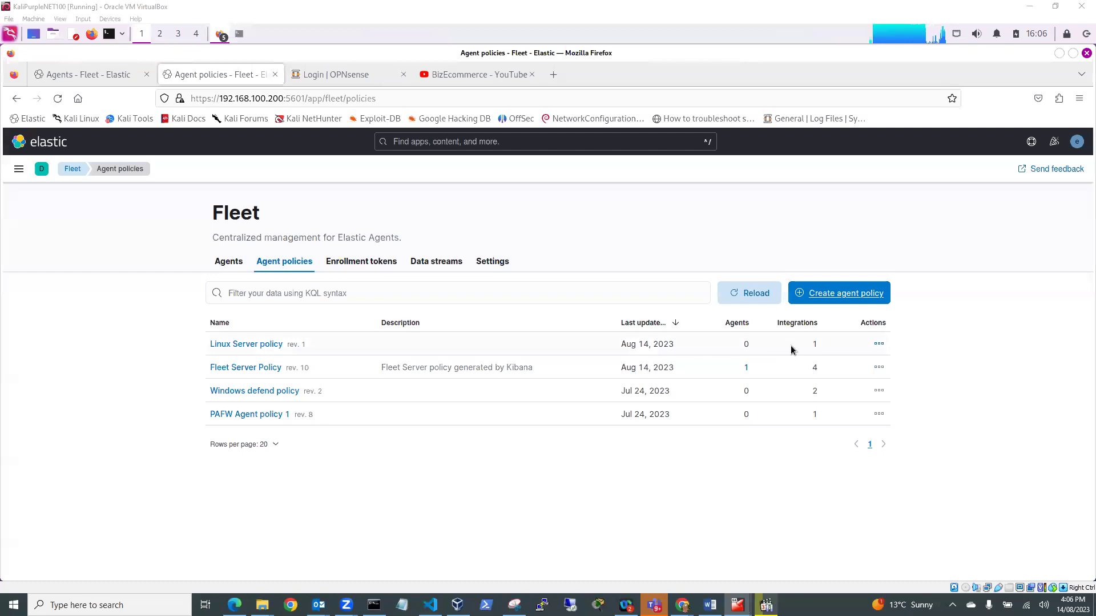
- Open the Actions menu on the Linux Server policy row
left_click(879, 344)
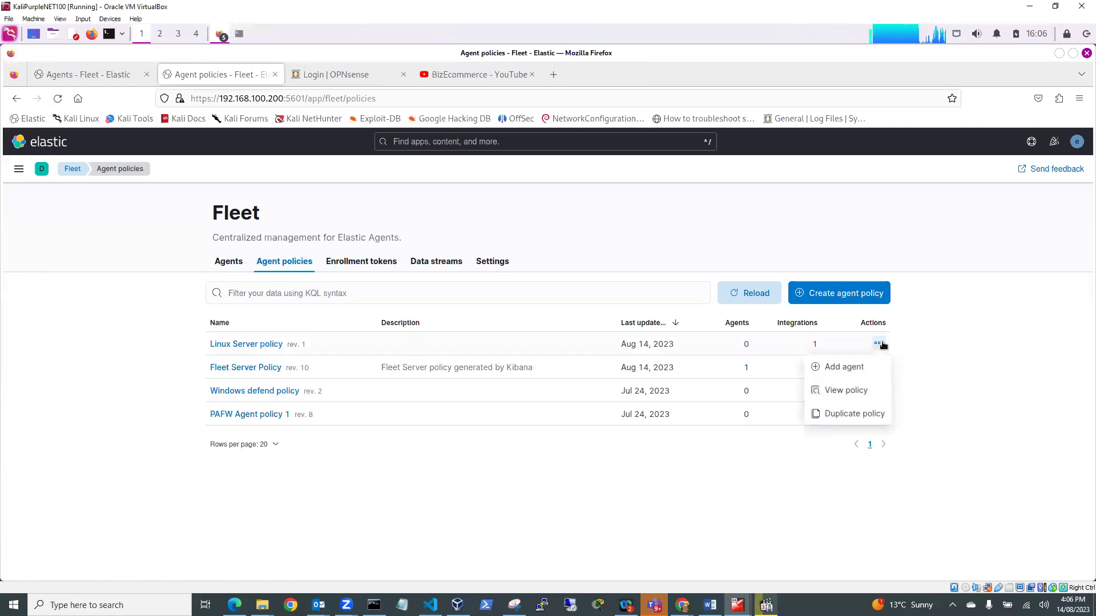
- Start Add agent for Linux Server policy and copy the Linux Tar install commands
left_click(851, 368)
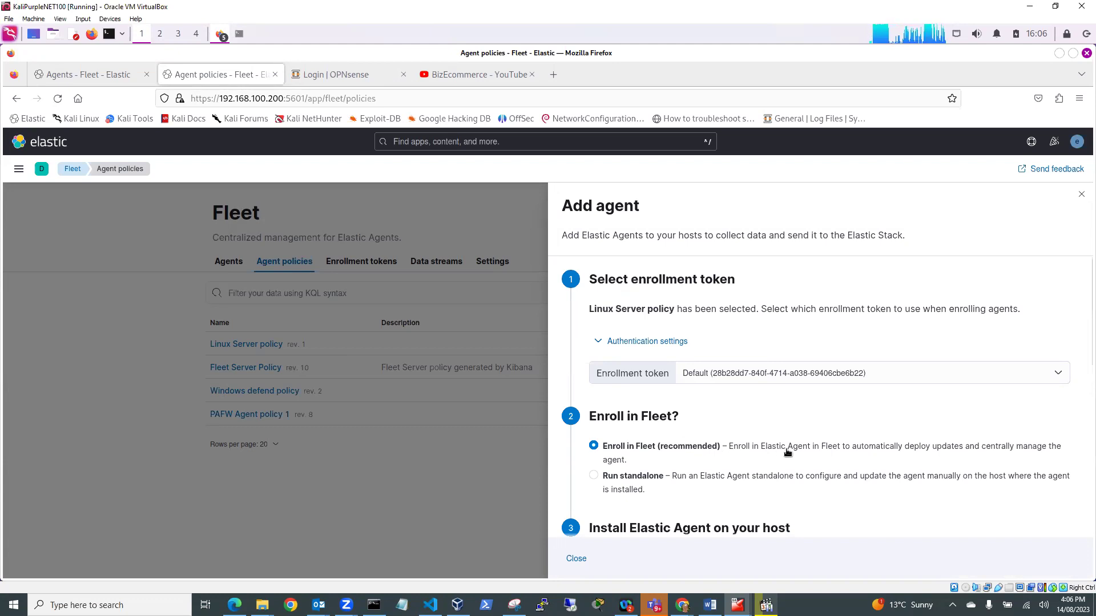
scroll(787, 452, "down", 4)
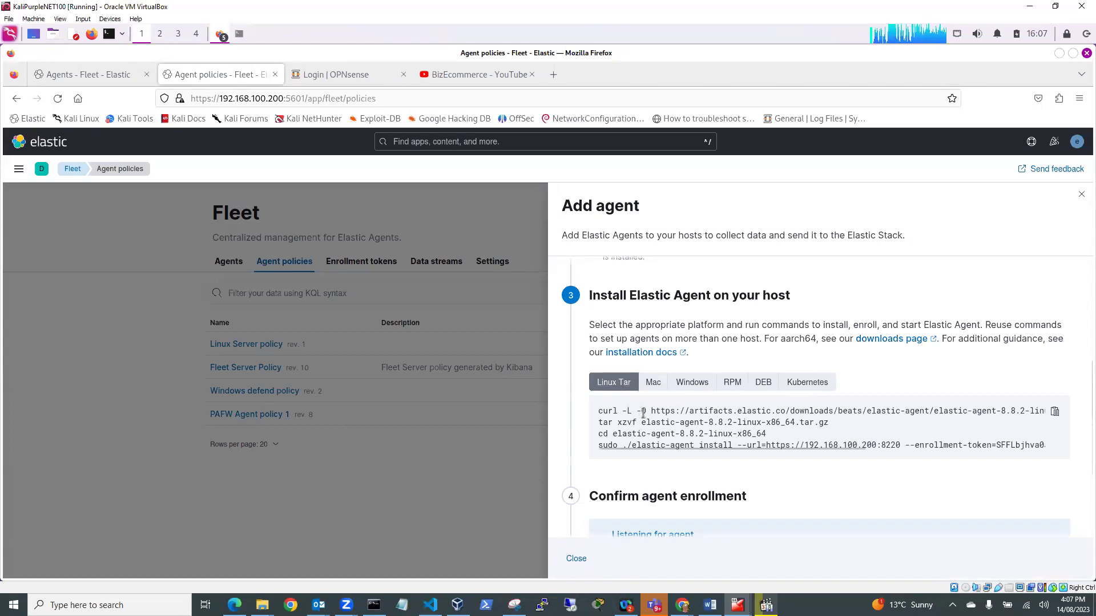
scroll(642, 416, "down", 2)
scroll(643, 416, "down", 3)
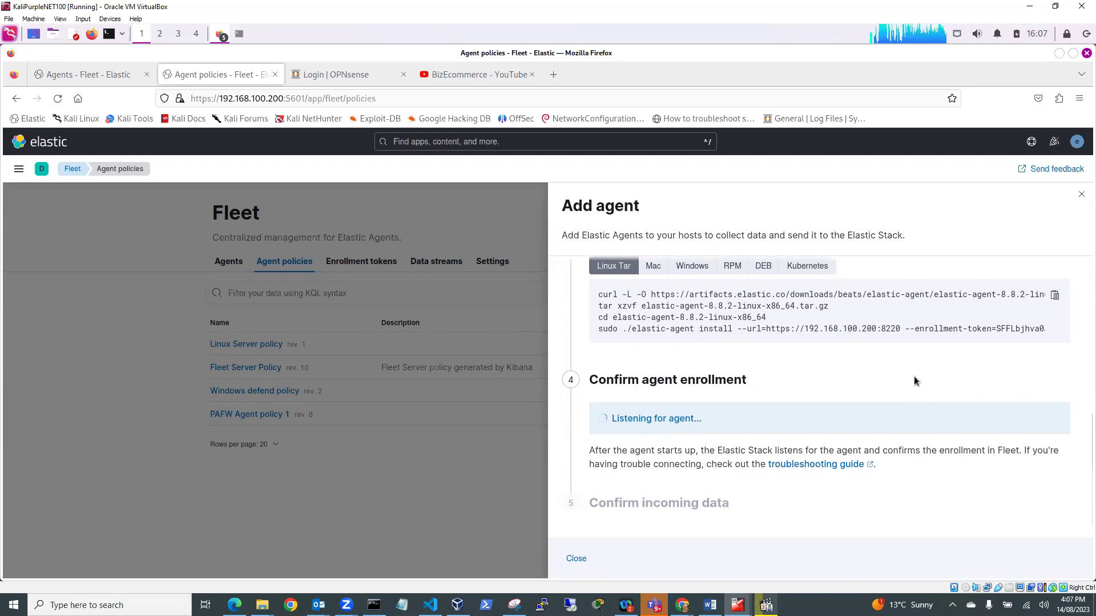
left_click(1053, 296)
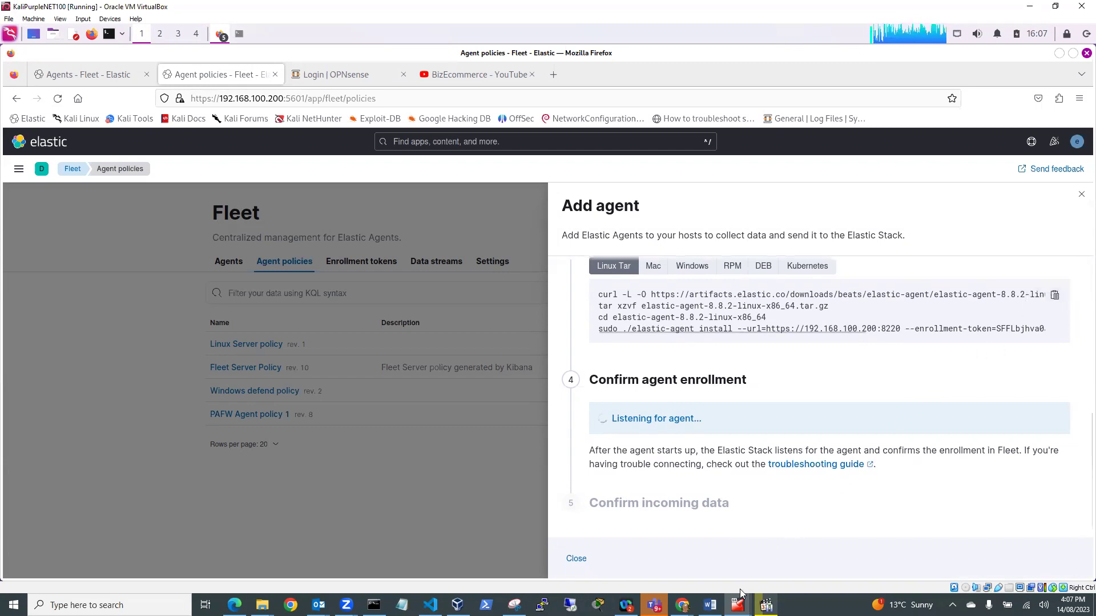
- Bring the DMZ VM window forward and log in to Ubuntu with the account password
mouse_move(737, 603)
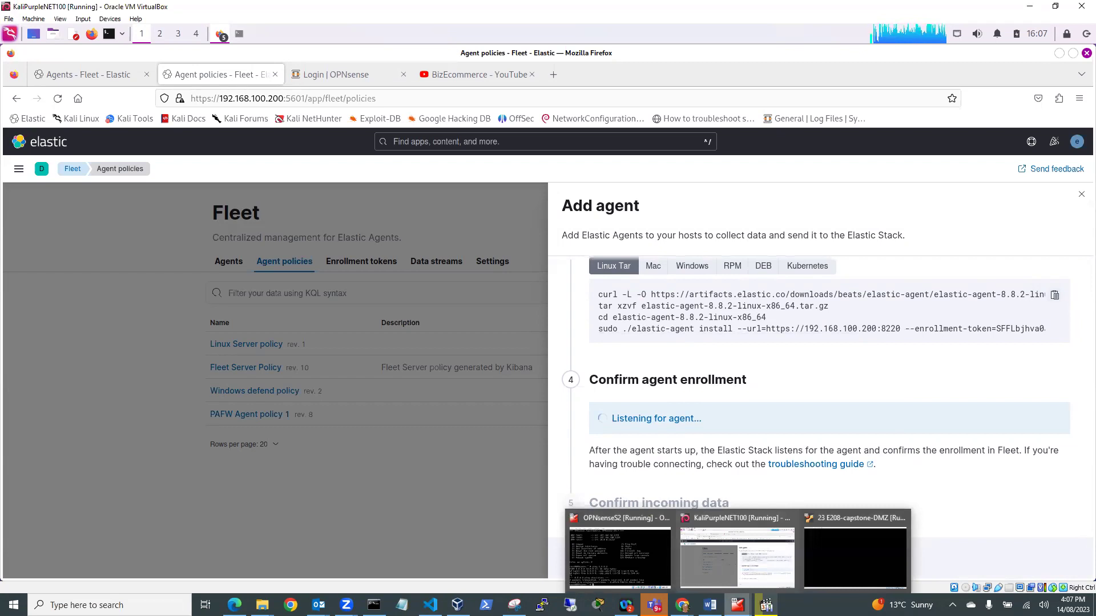
left_click(854, 556)
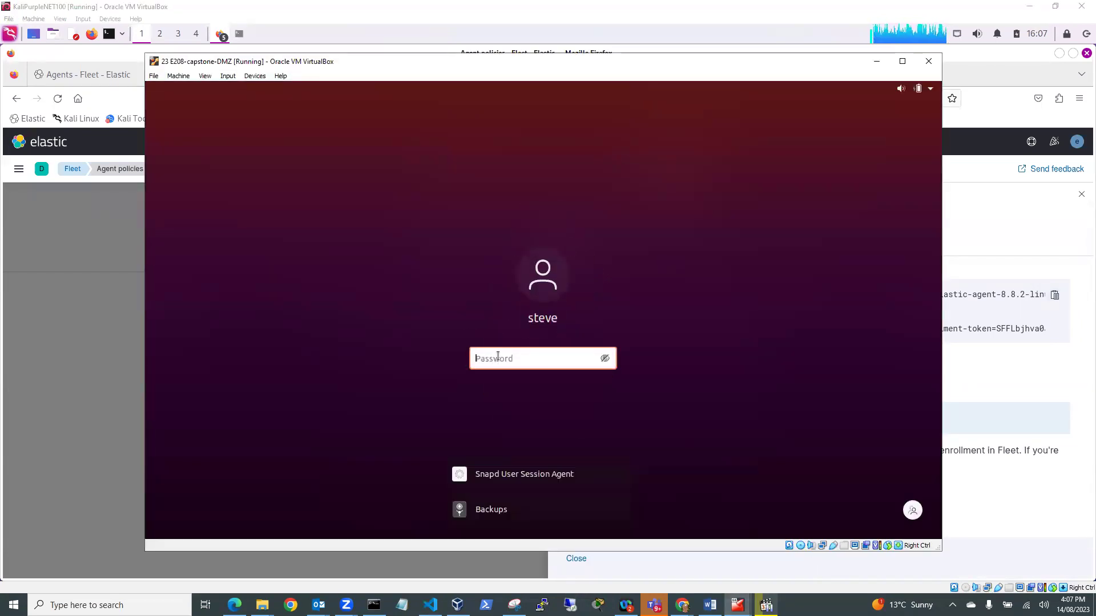
type("••••••••••")
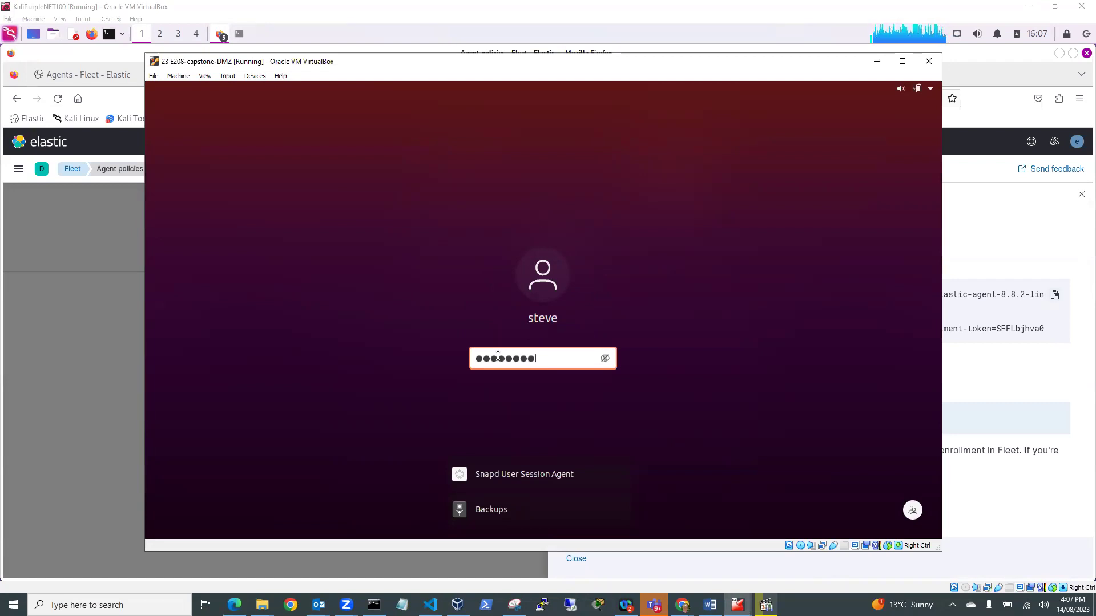
key("Return")
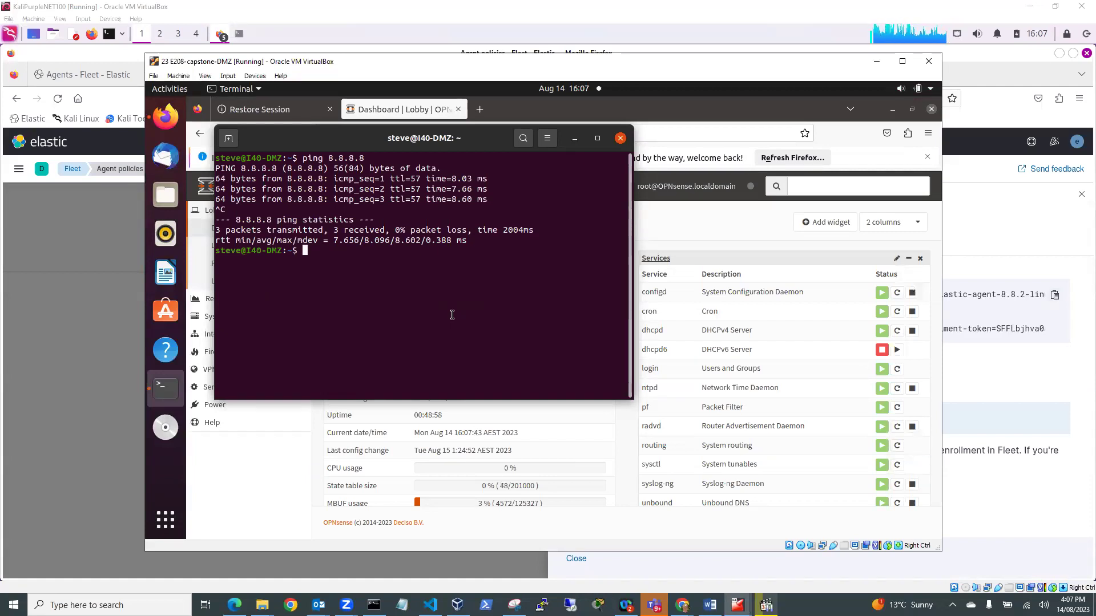
- Run 'nano elasticAgentScript.sh' to create the empty script file
type("nano ")
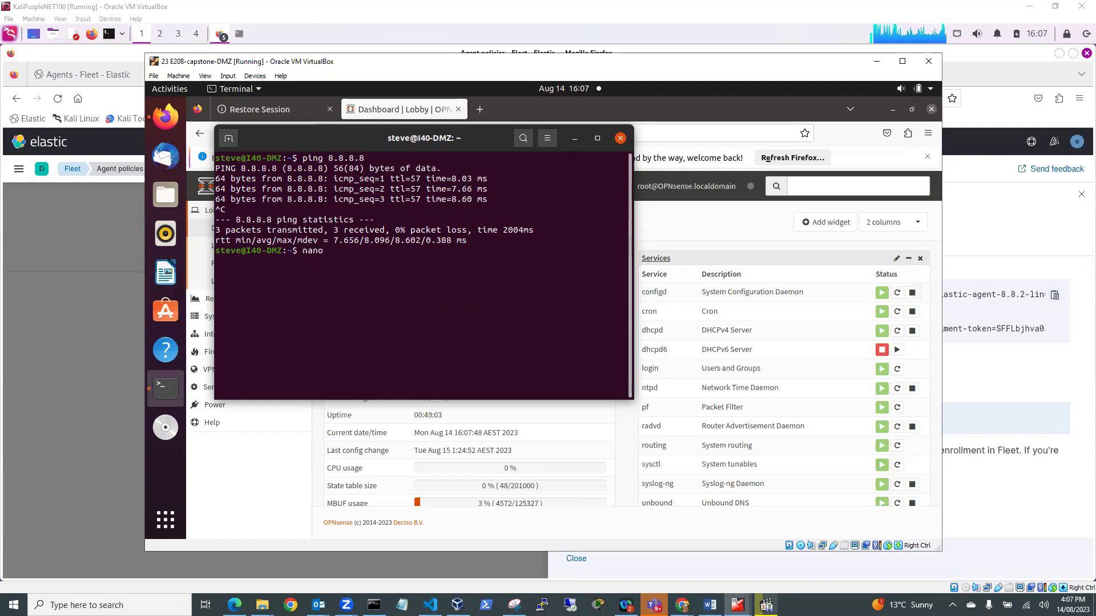
type("ela")
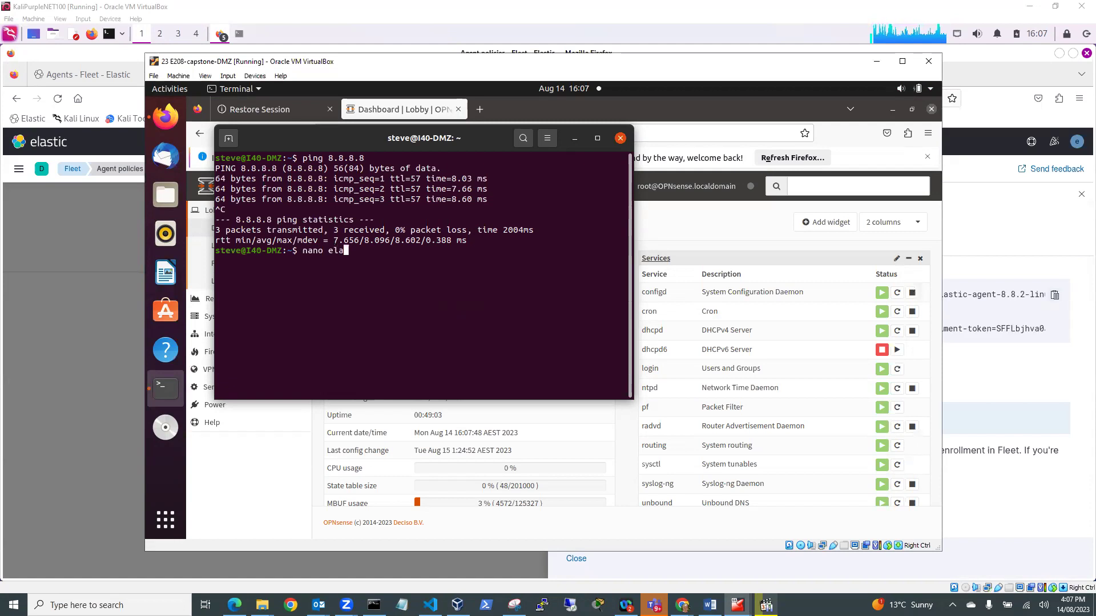
type("stic")
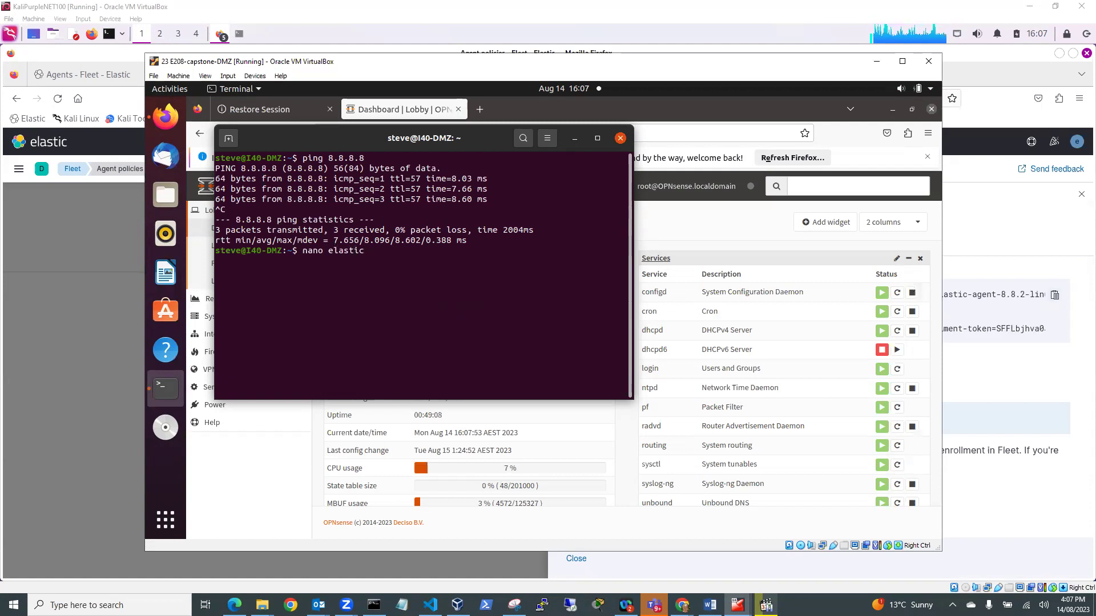
type("Agent")
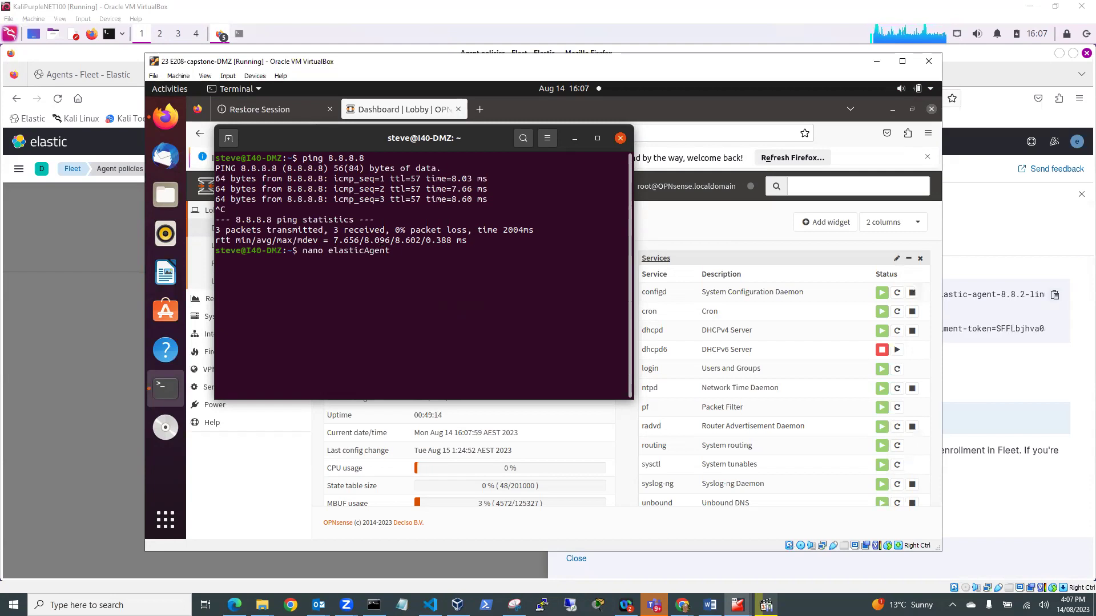
type("Sc")
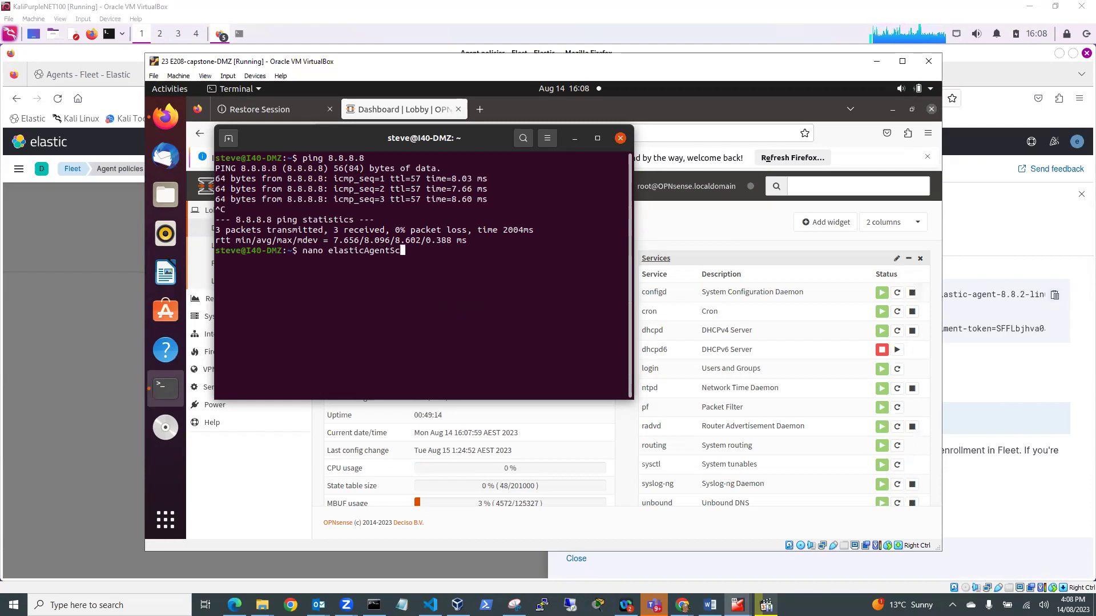
type("ript")
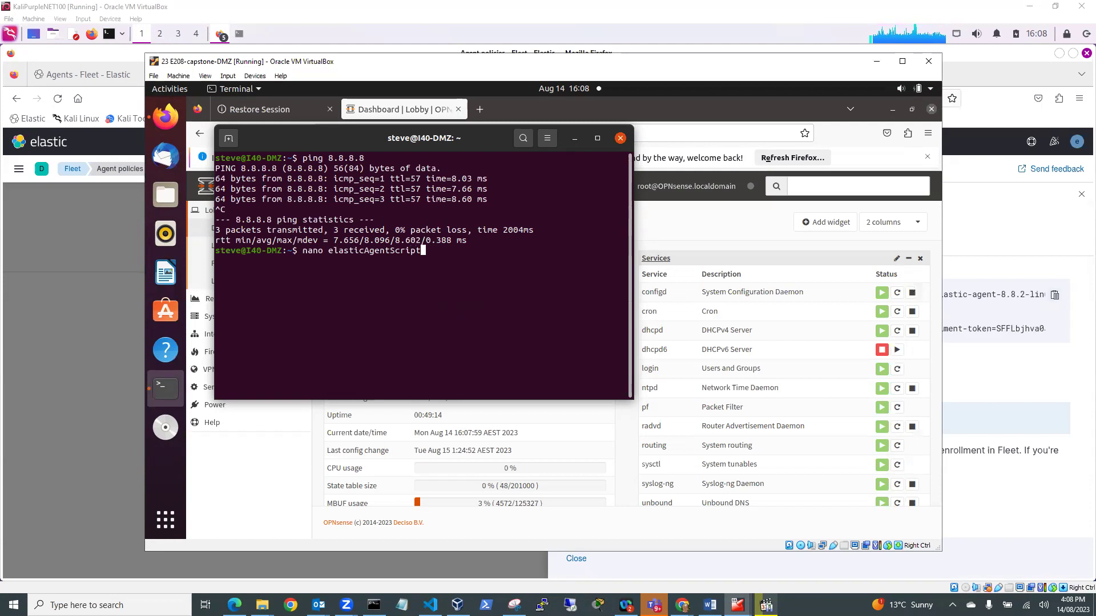
type(".sh")
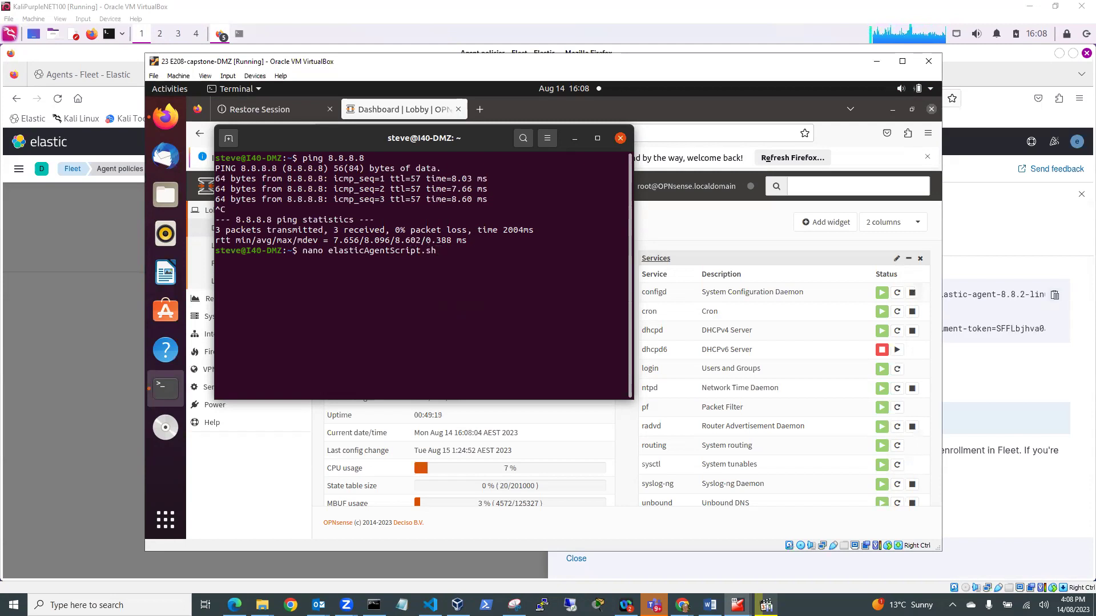
key("Return")
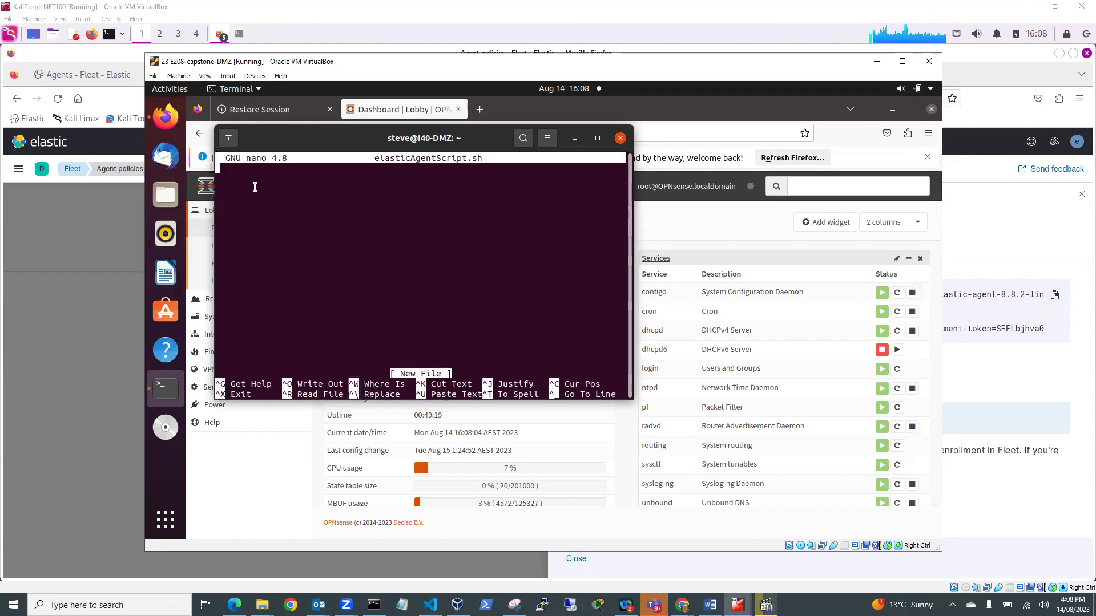
- Paste the Fleet install commands into elasticAgentScript.sh and save the file
right_click(228, 168)
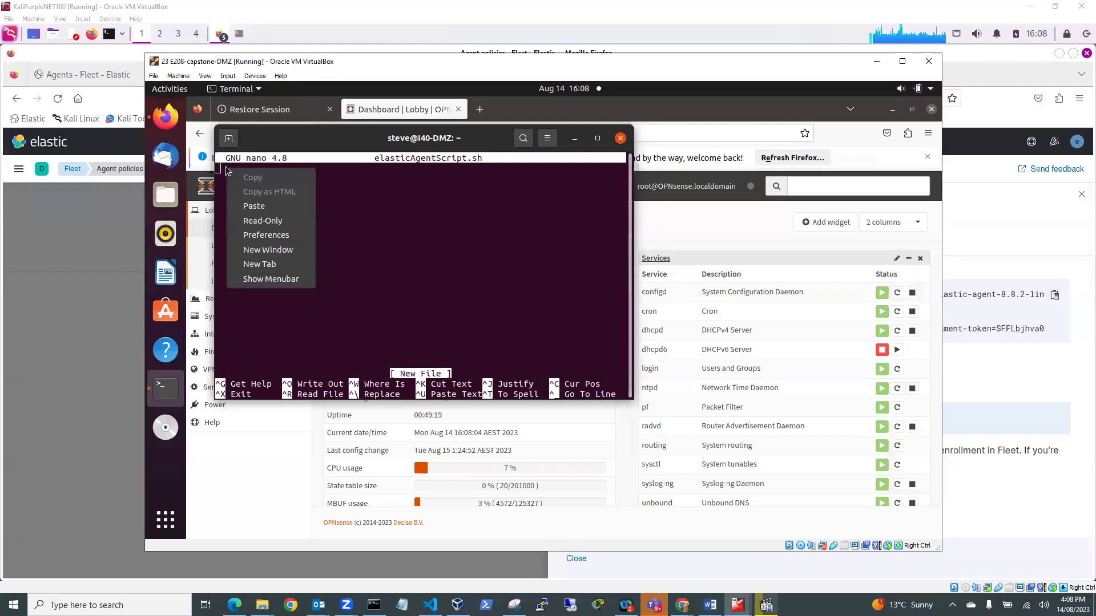
left_click(254, 206)
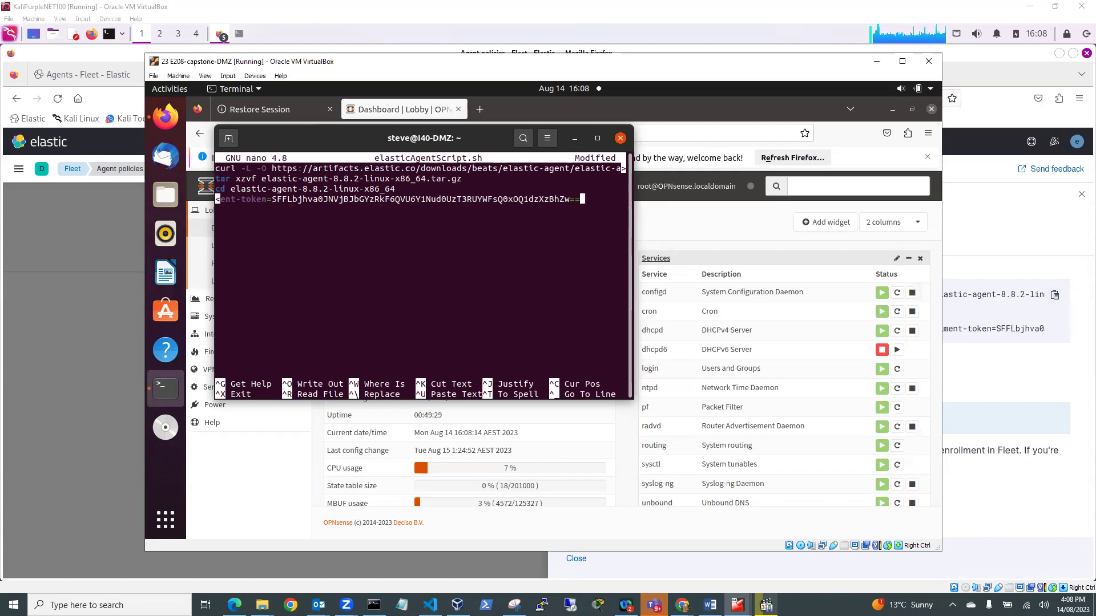
key("Return")
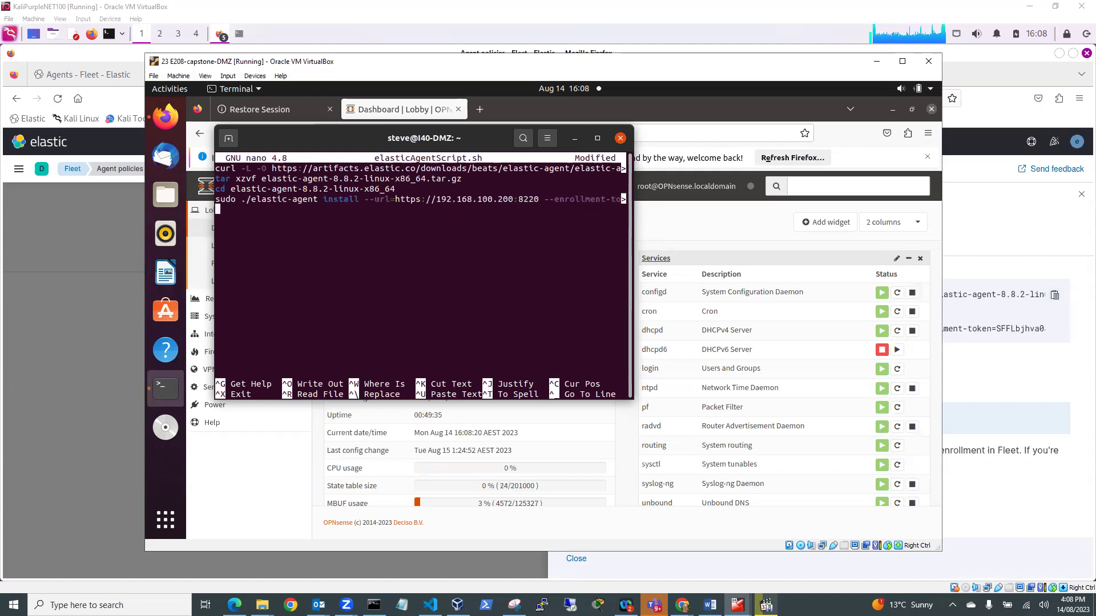
key("ctrl+x")
key("y")
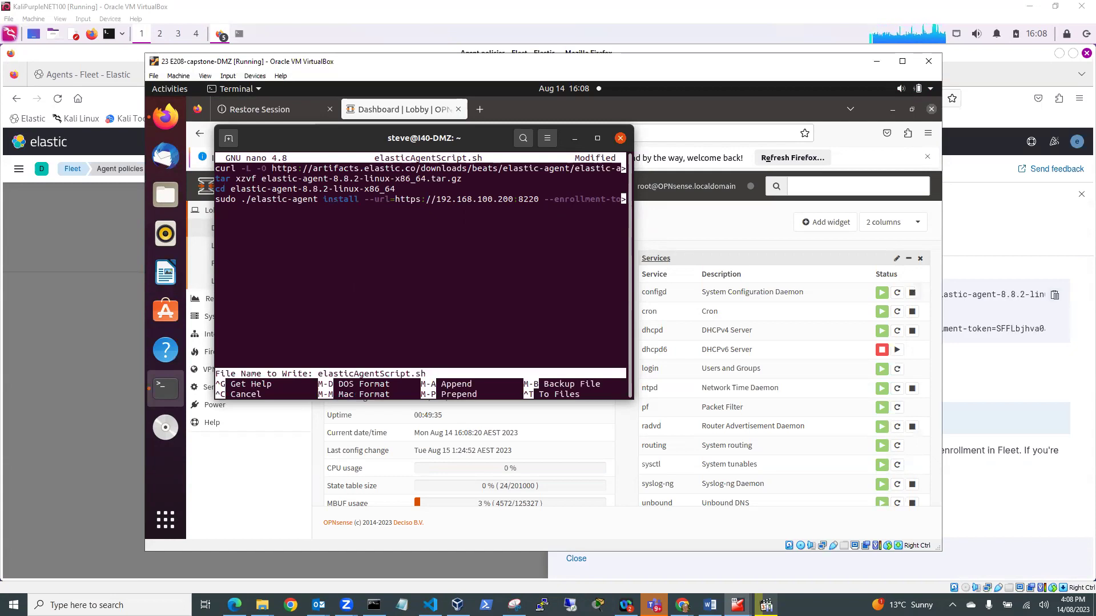
key("Return")
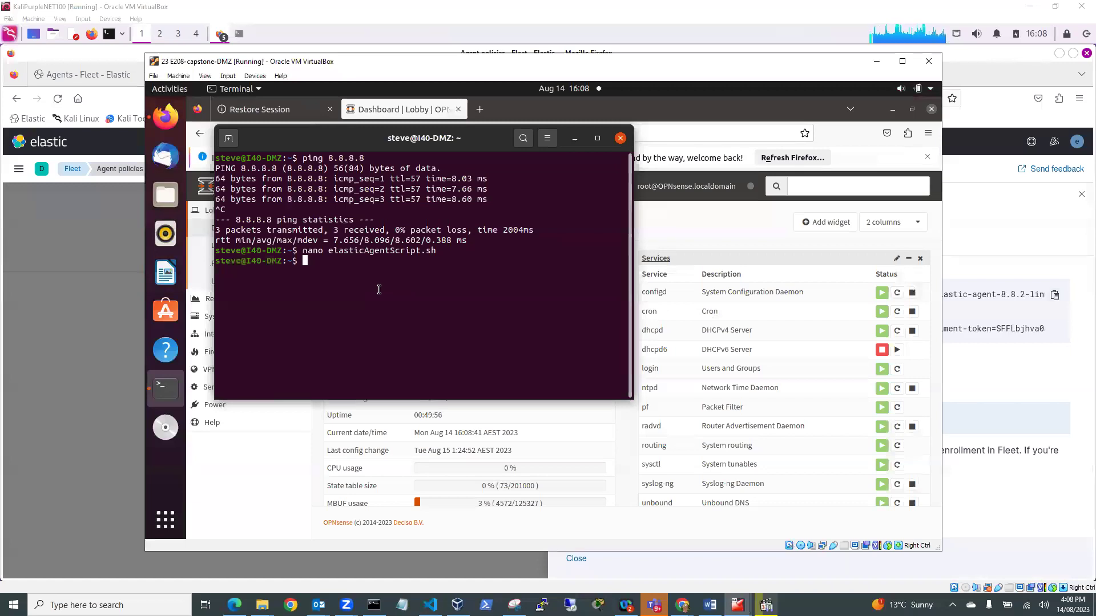
key("Up")
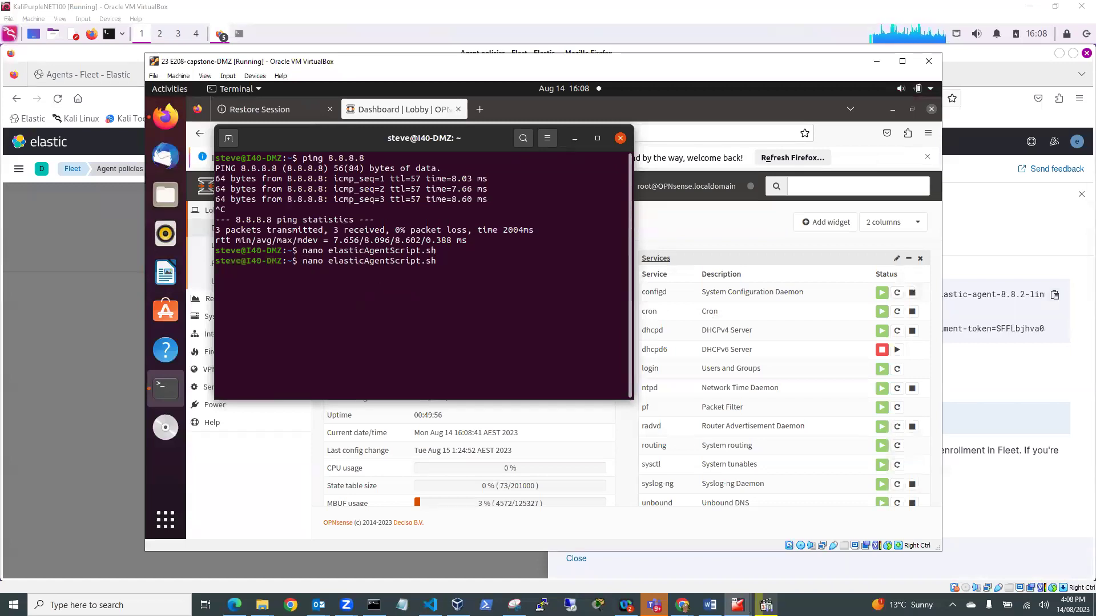
- Reopen elasticAgentScript.sh in nano beside a newly opened second terminal window
key("Return")
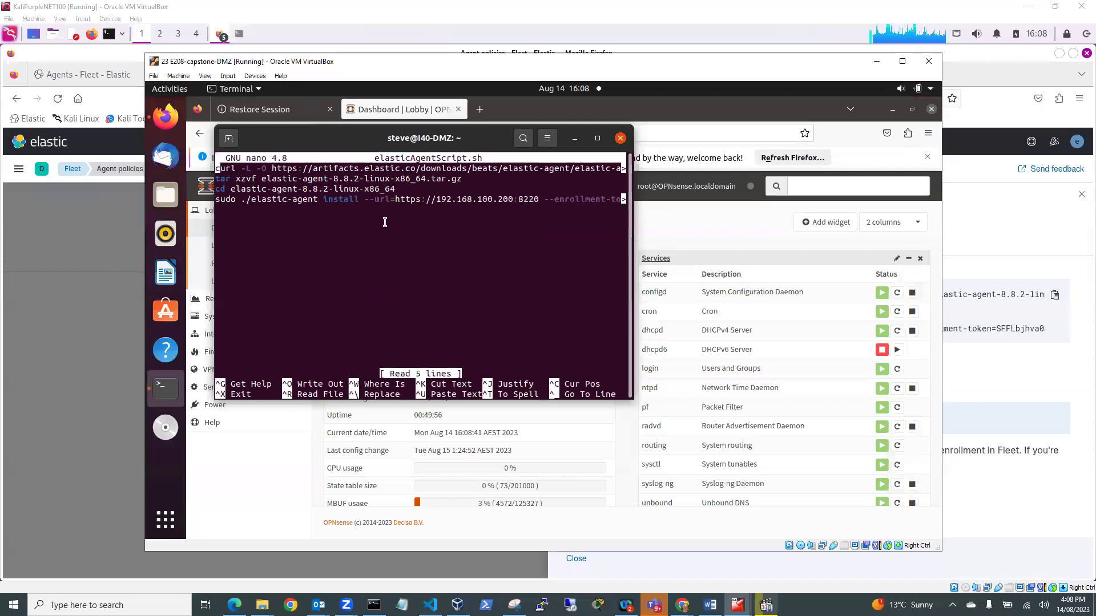
left_click_drag(423, 134, 731, 165)
right_click(166, 388)
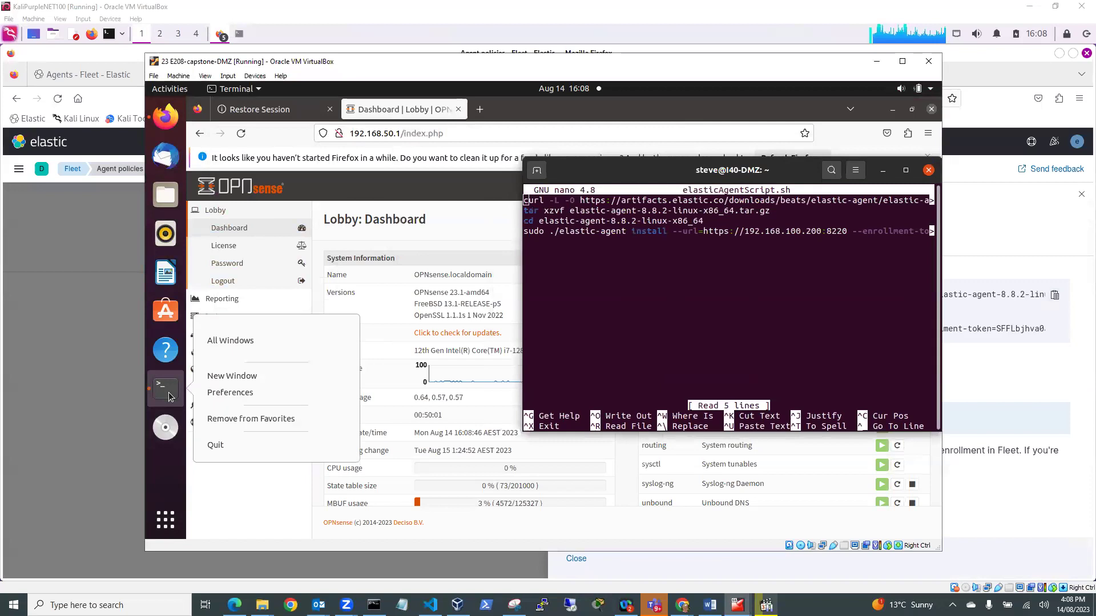
left_click(238, 366)
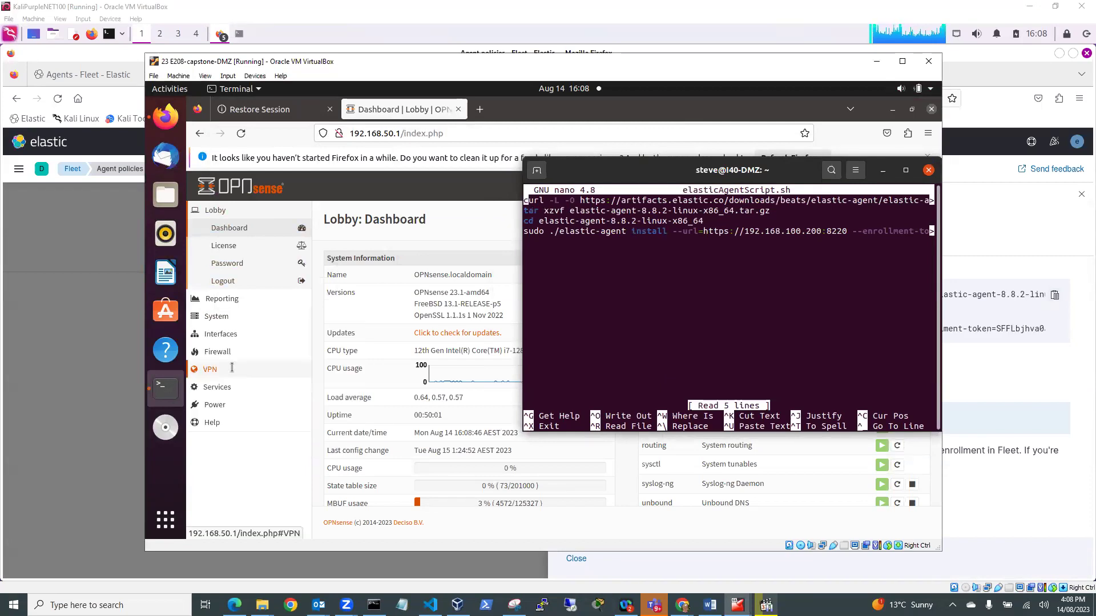
- Copy the script's curl line and run it in the second terminal, which returns a syntax error
left_click(741, 313)
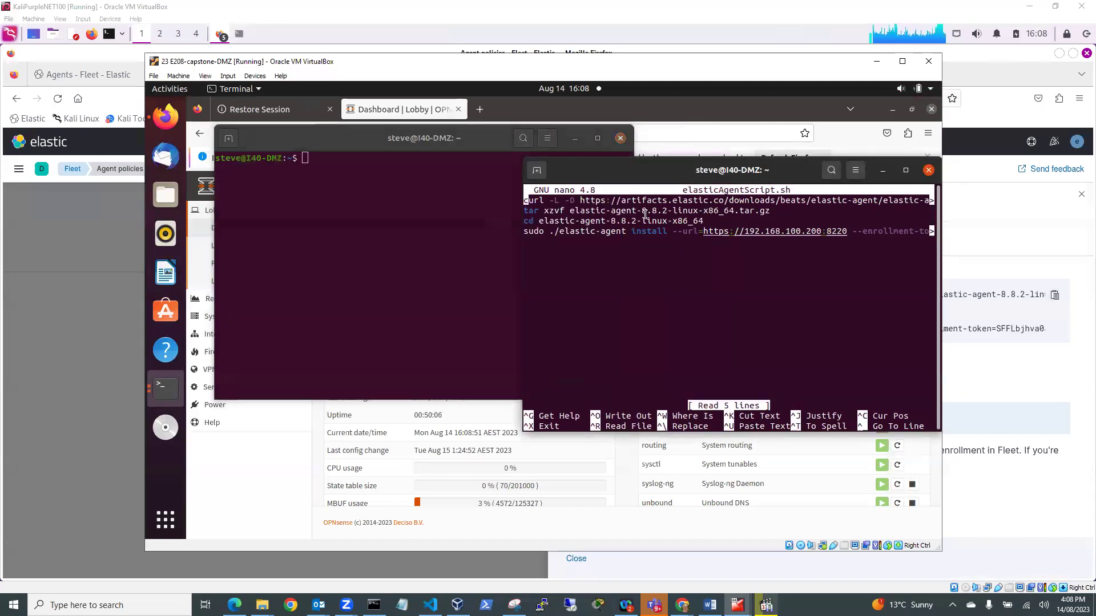
left_click_drag(544, 200, 756, 210)
left_click_drag(659, 205, 525, 210)
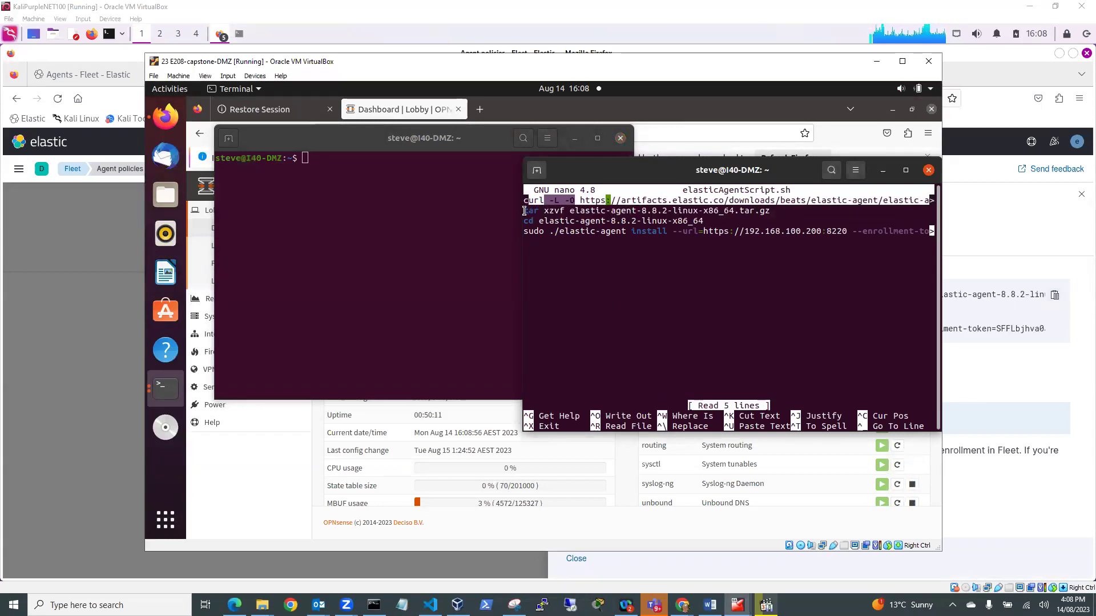
right_click(592, 204)
left_click(617, 239)
right_click(308, 159)
left_click(341, 201)
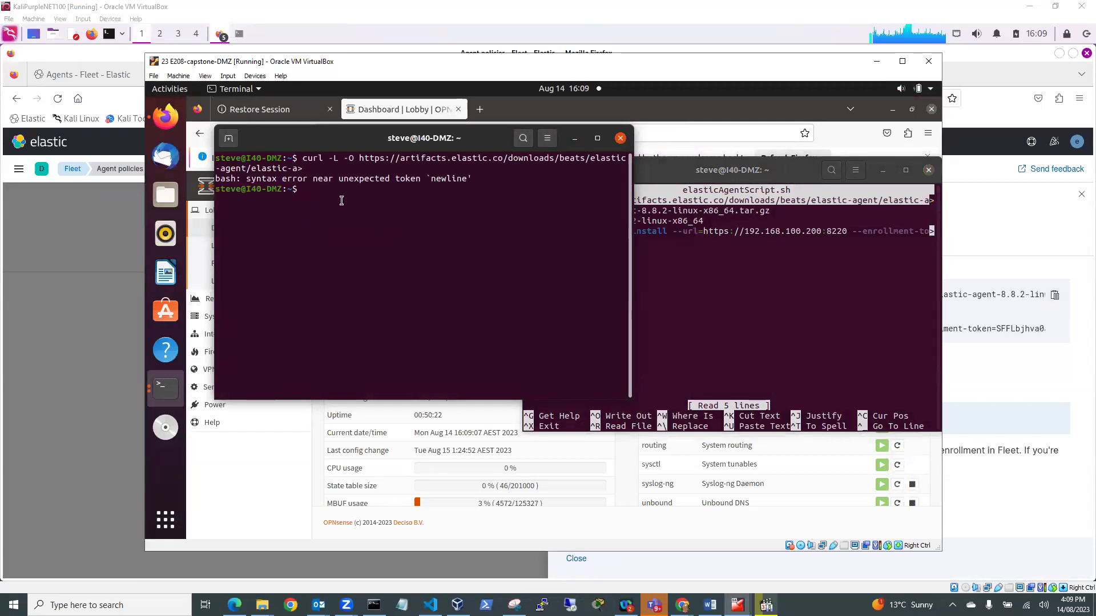
left_click(726, 289)
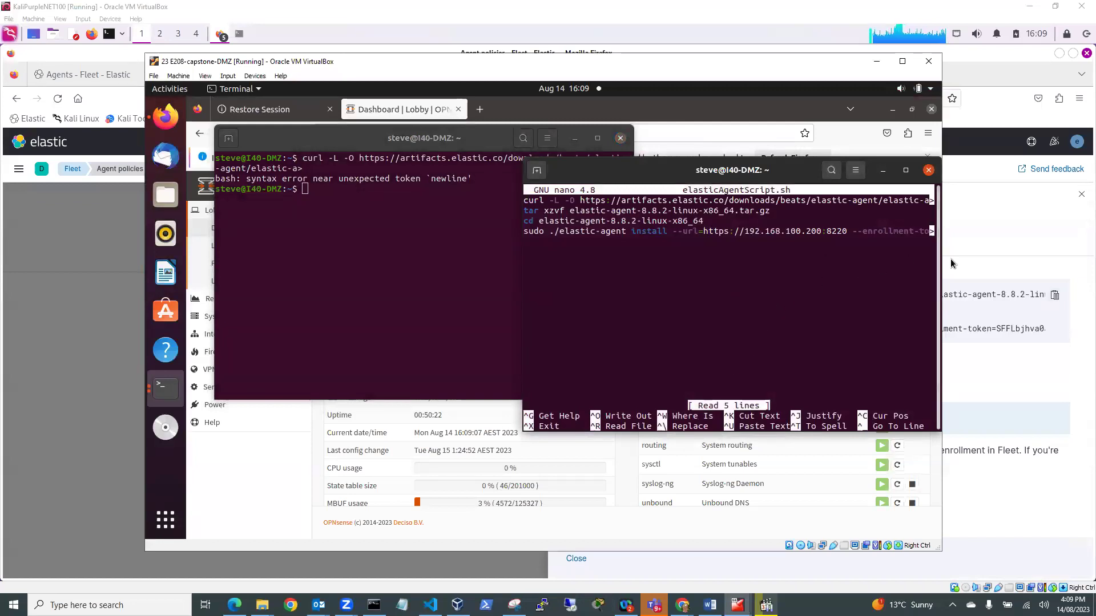
- Maximize the VM and widen the nano window so script lines show fully
left_click(902, 61)
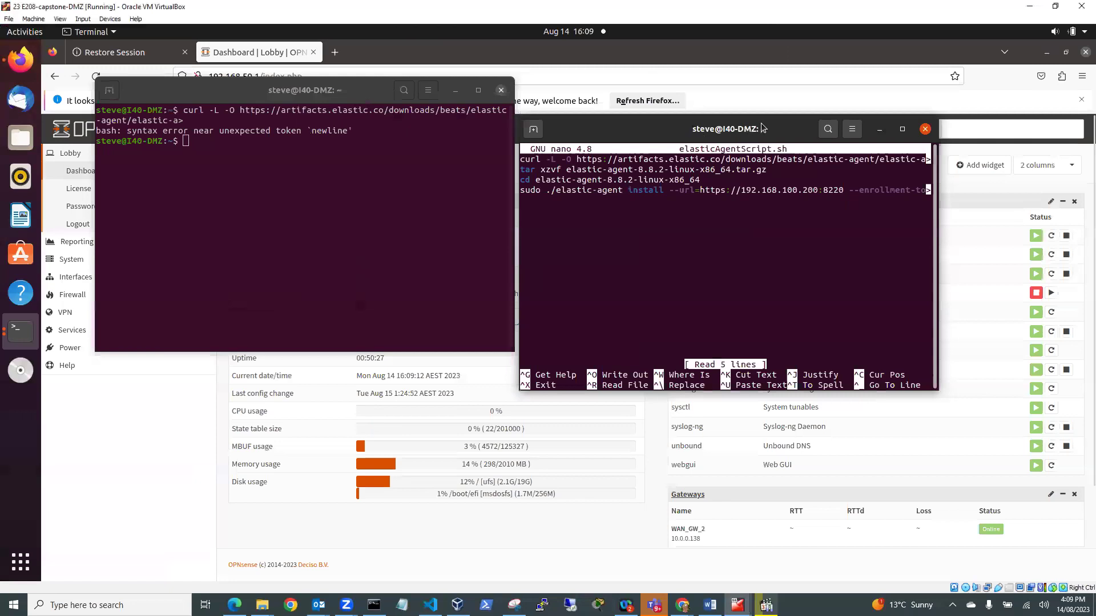
left_click_drag(446, 127, 165, 129)
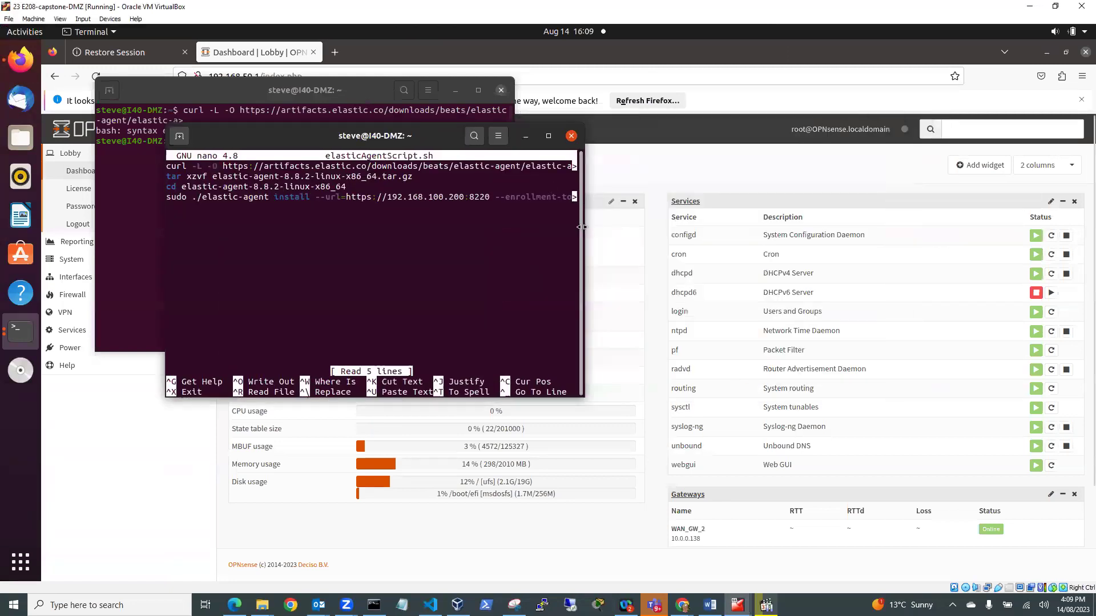
left_click_drag(582, 227, 900, 226)
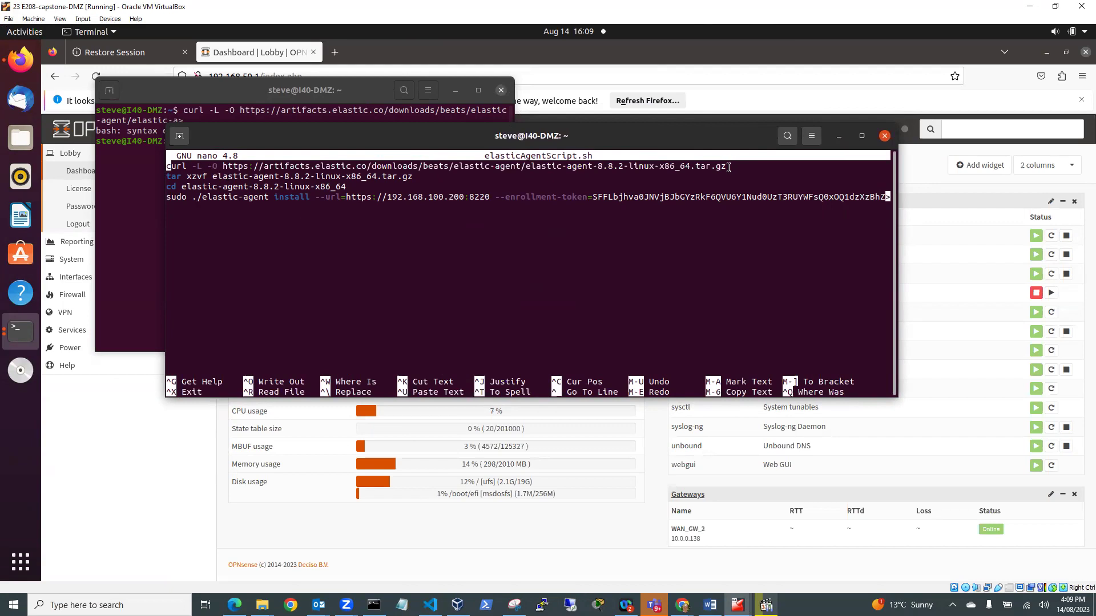
- Select and copy the entire first curl download line from the script
left_click_drag(885, 166, 167, 165)
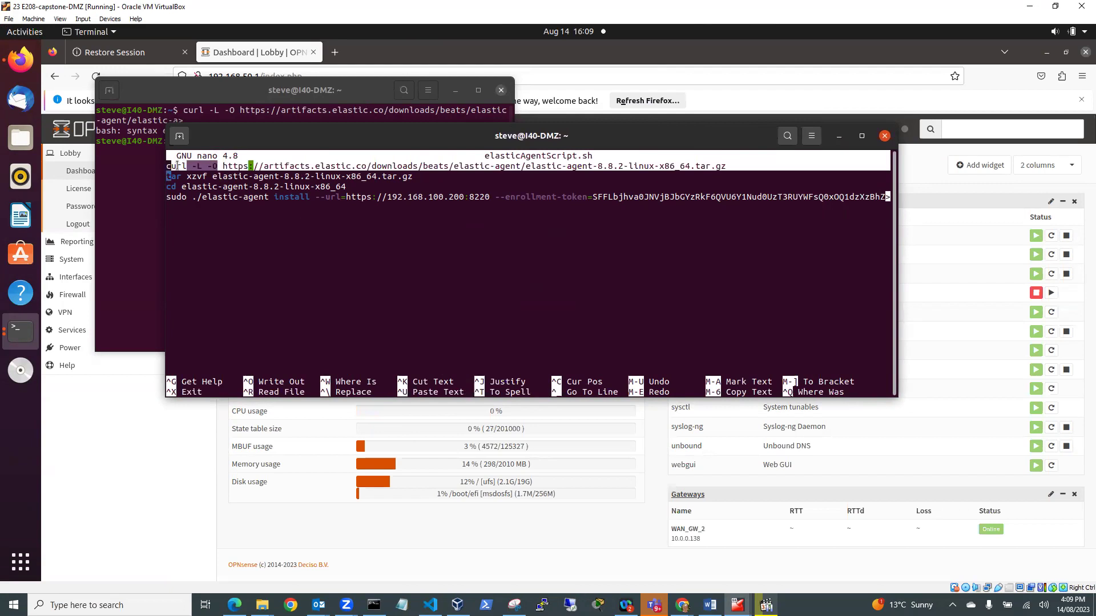
left_click(168, 166)
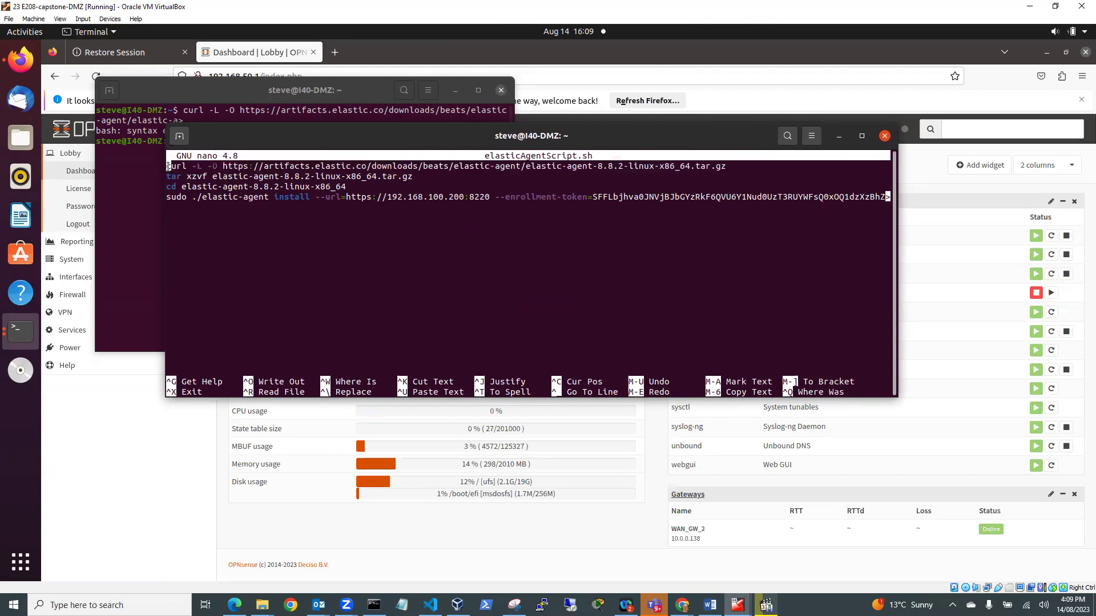
left_click_drag(168, 166, 724, 167)
right_click(725, 169)
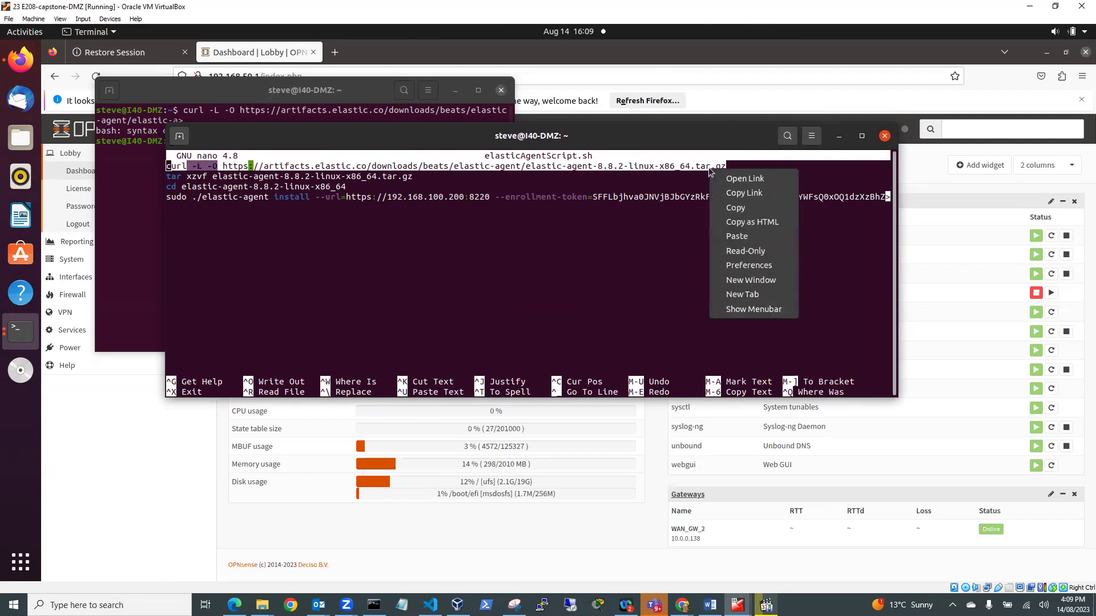
left_click(740, 210)
- Paste and run the curl download command in the second terminal, then rerun it with a one-character fix
left_click(127, 201)
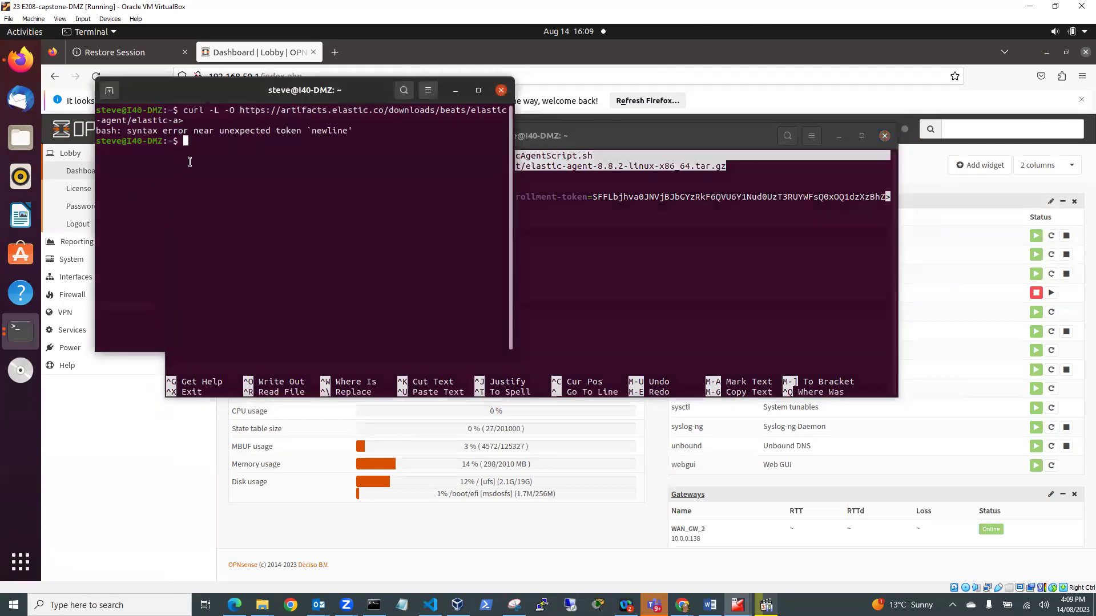
right_click(191, 142)
left_click(220, 184)
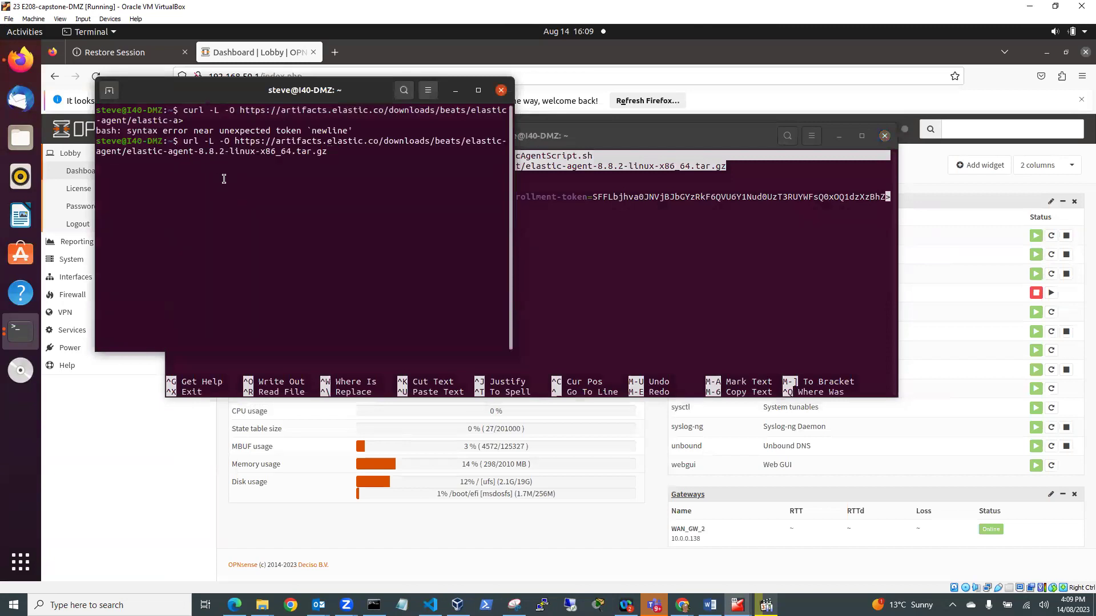
key("Return")
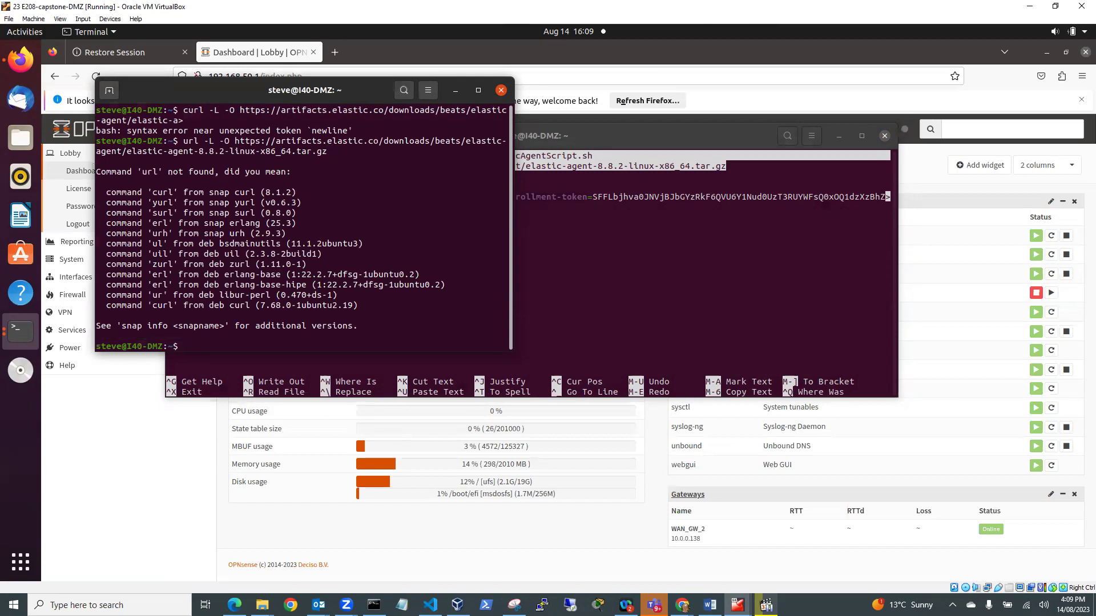
key("Up")
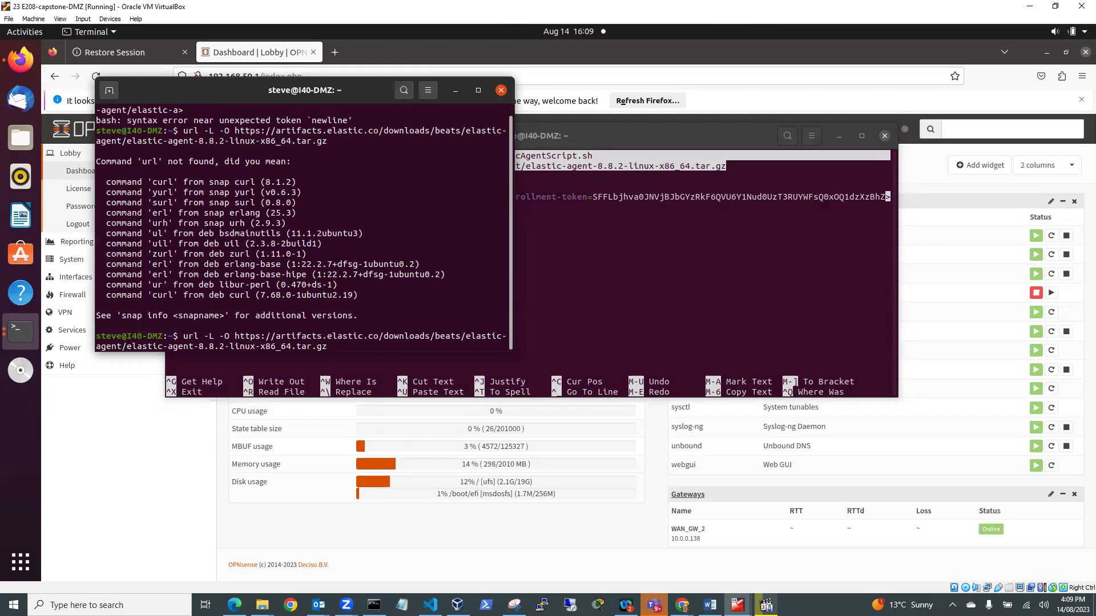
key("Left")
key("Left")
key("Left")
key("Left")
key("Left")
key("Left")
key("Left")
key("Left")
key("Left")
key("Left")
key("Left")
key("Left")
key("Left")
key("Left")
key("Left")
key("Left")
key("Left")
key("Left")
key("Left")
key("Left")
key("Left")
key("Left")
key("Left")
key("Left")
key("Left")
key("Left")
key("Left")
key("Left")
key("Left")
key("Left")
key("Left")
key("Left")
key("Left")
key("Left")
key("Left")
key("Left")
key("Left")
key("Left")
key("Left")
key("Left")
type("c")
key("Return")
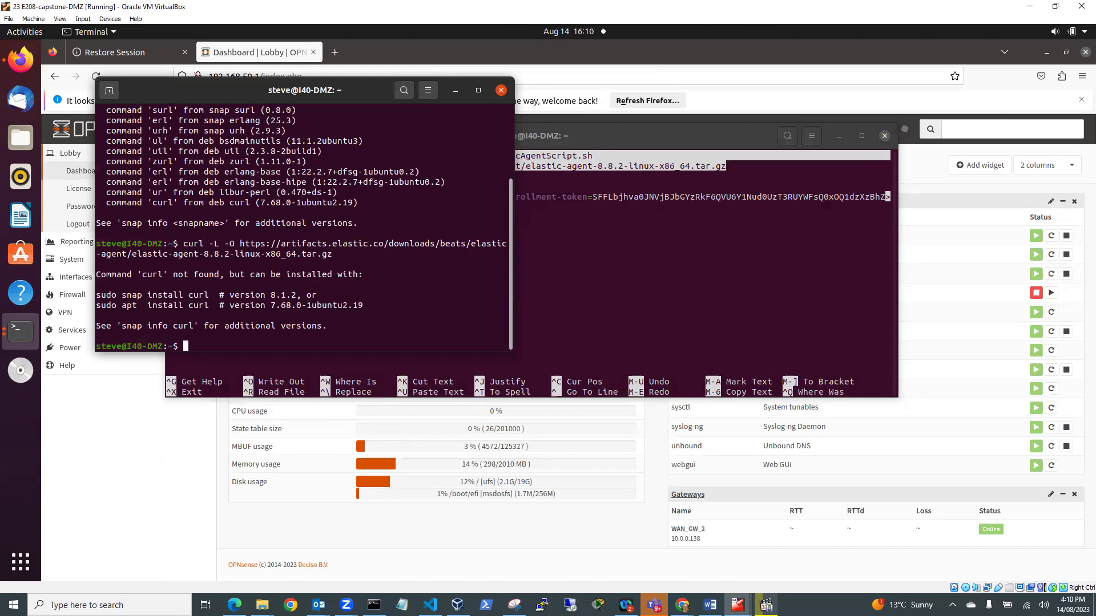
- Install curl with 'sudo apt install curl', entering the sudo password
type("sudo apt installcurl")
key("BackSpace")
key("BackSpace")
key("BackSpace")
key("BackSpace")
type("curl")
key("Return")
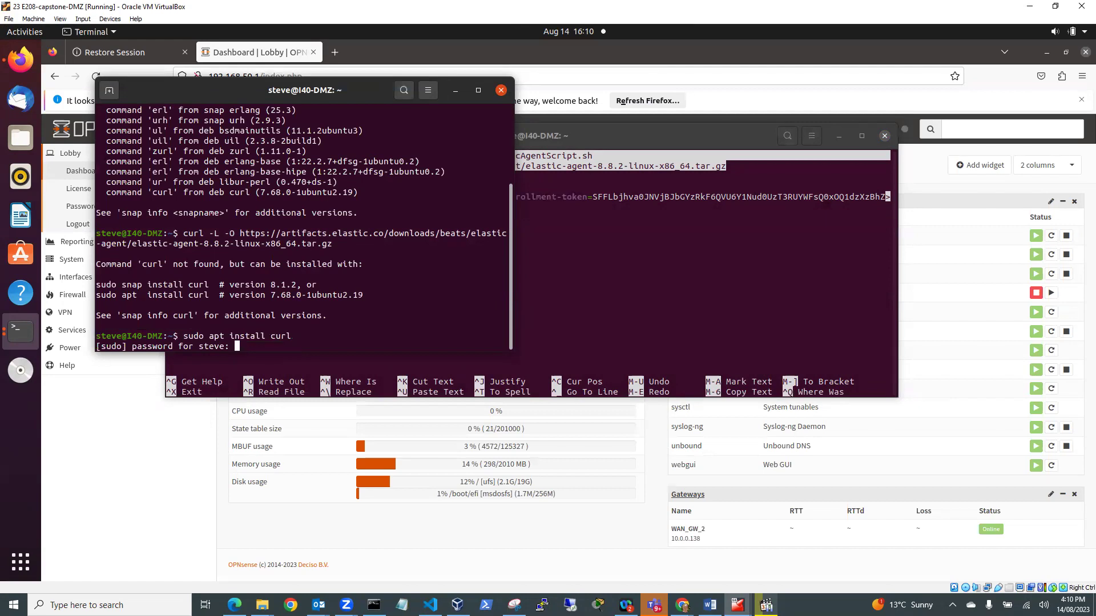
key("Return")
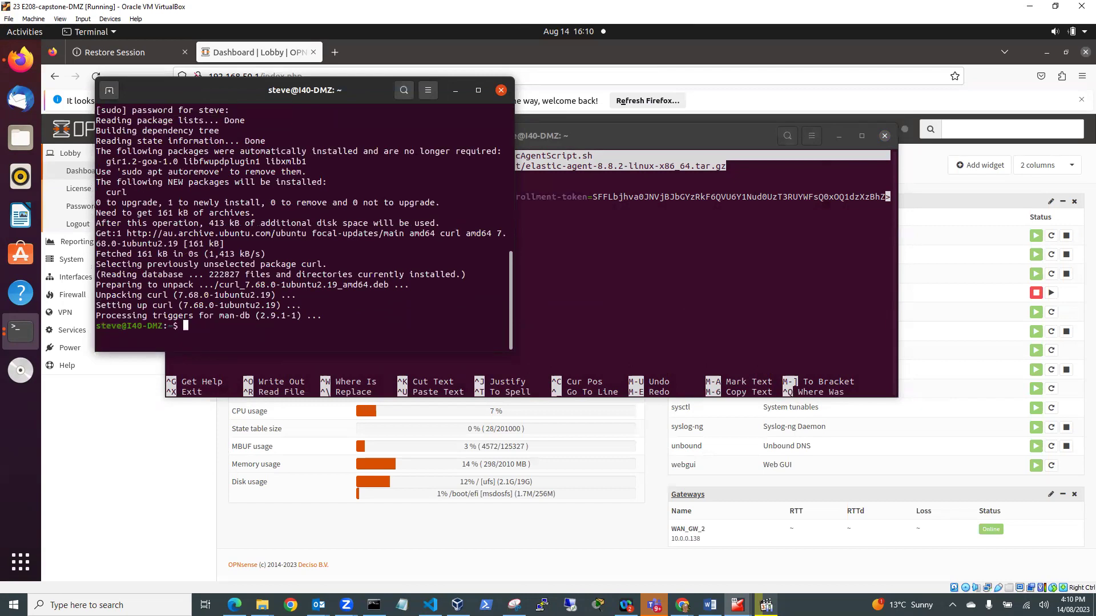
key("Up")
key("Up")
- Run the recalled curl command to fetch elastic-agent-8.8.2-linux-x86_64.tar.gz, then return to the nano script
key("Return")
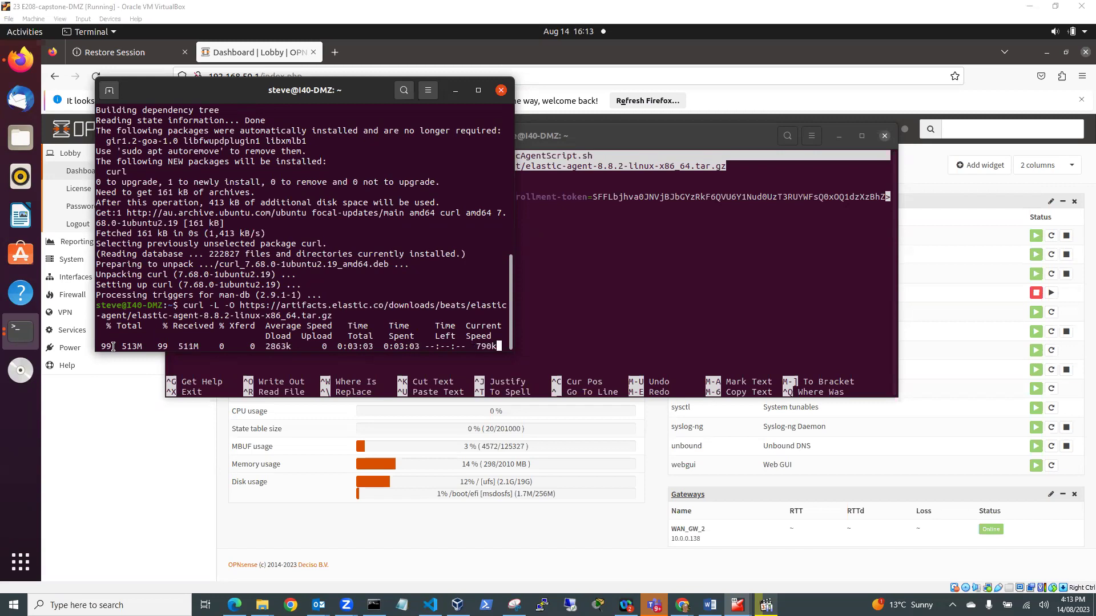
left_click(599, 289)
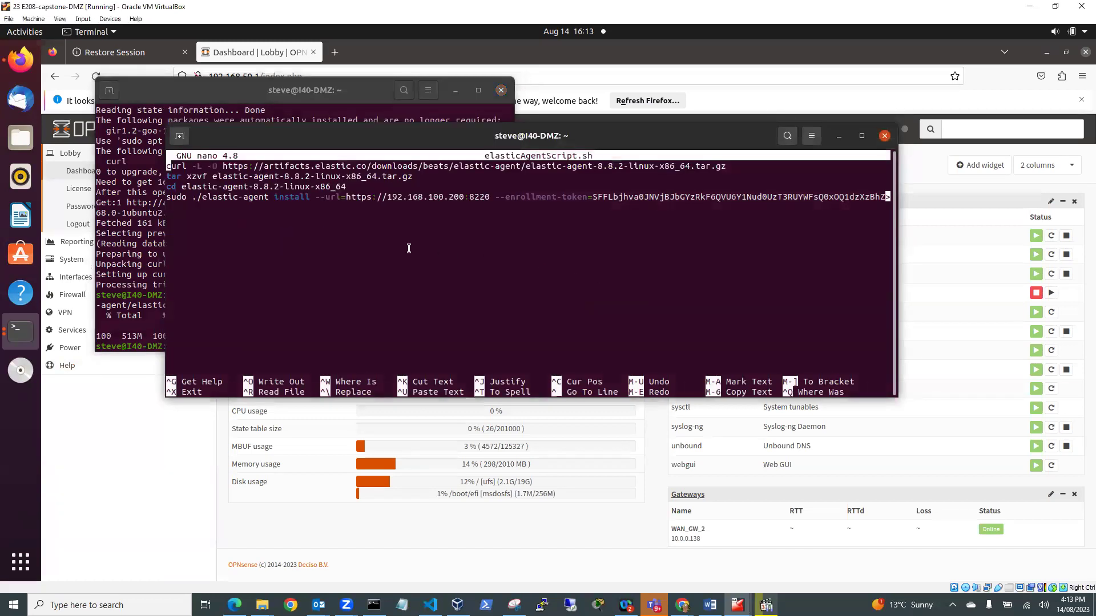
- Copy the tar xzvf line from elasticAgentScript.sh and run it to extract elastic-agent-8.8.2-linux-x86_64
left_click_drag(167, 176, 410, 176)
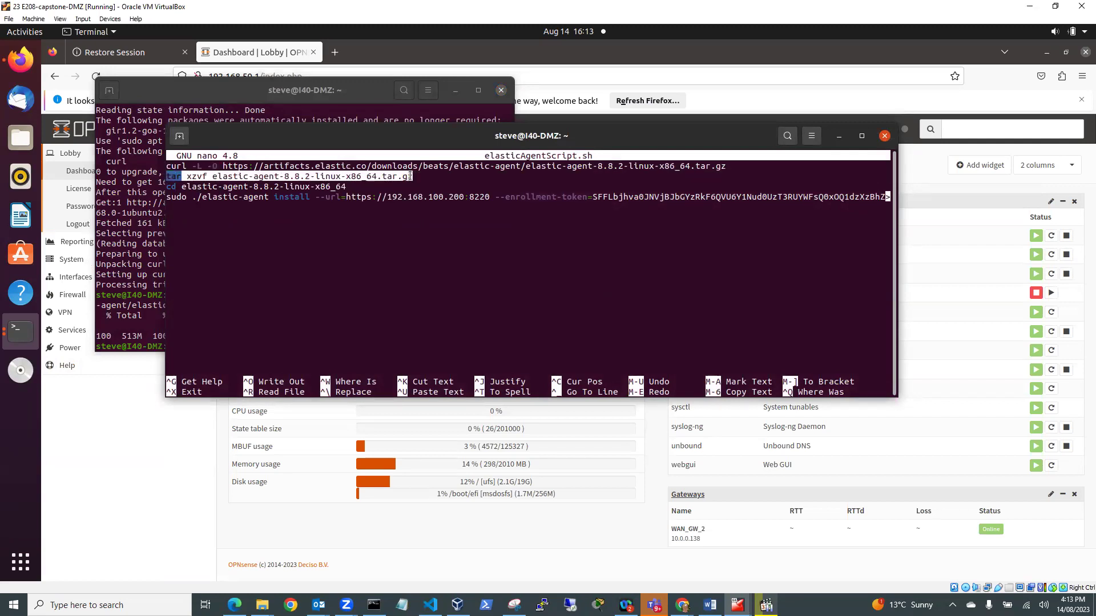
right_click(369, 176)
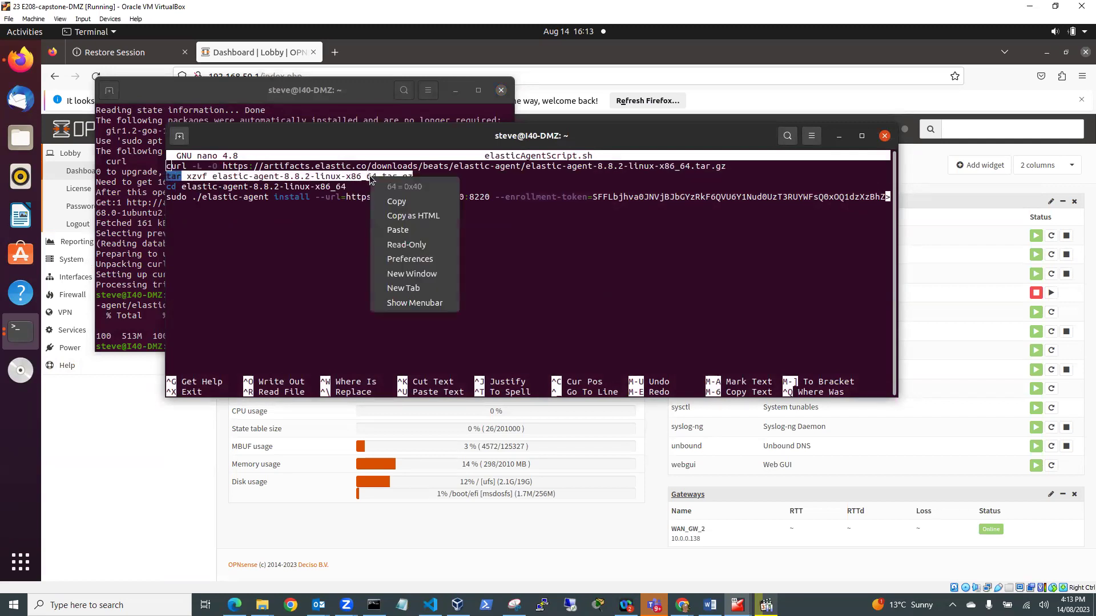
left_click(409, 204)
left_click(228, 90)
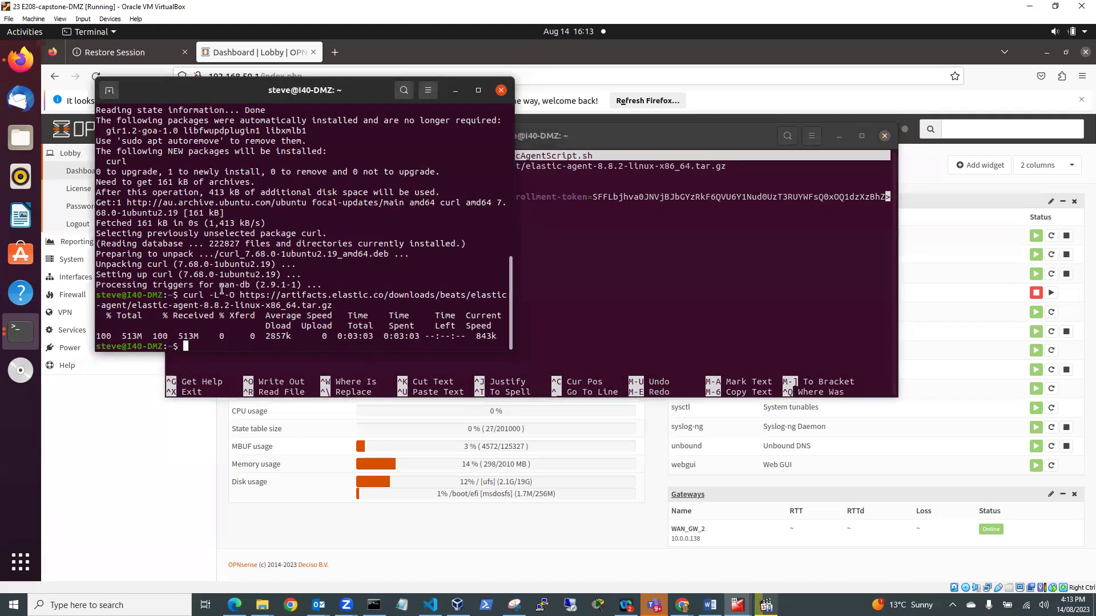
right_click(186, 346)
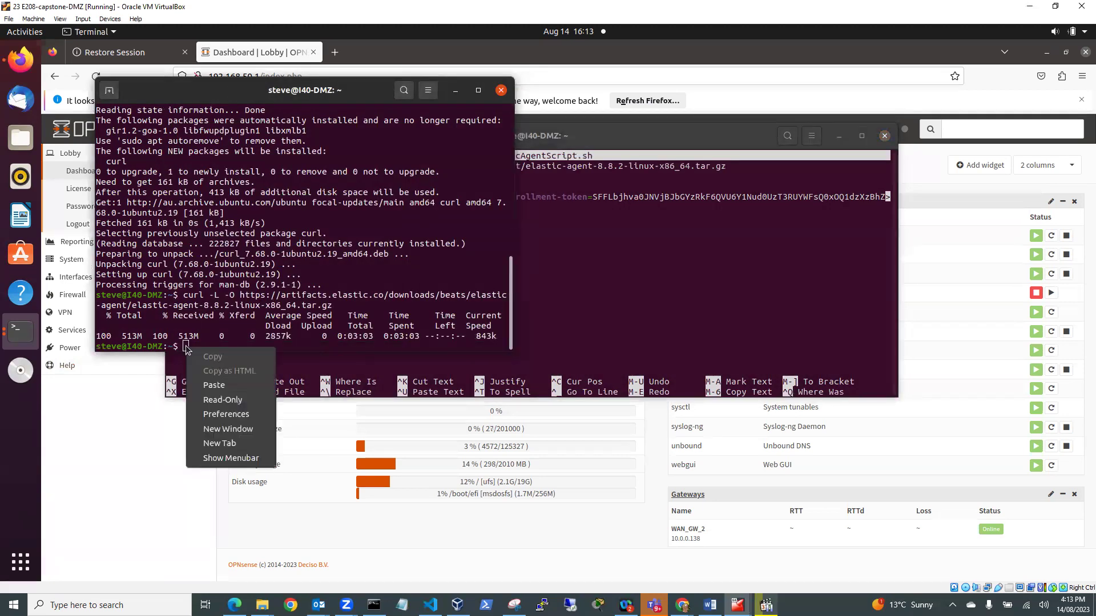
left_click(220, 386)
key("Return")
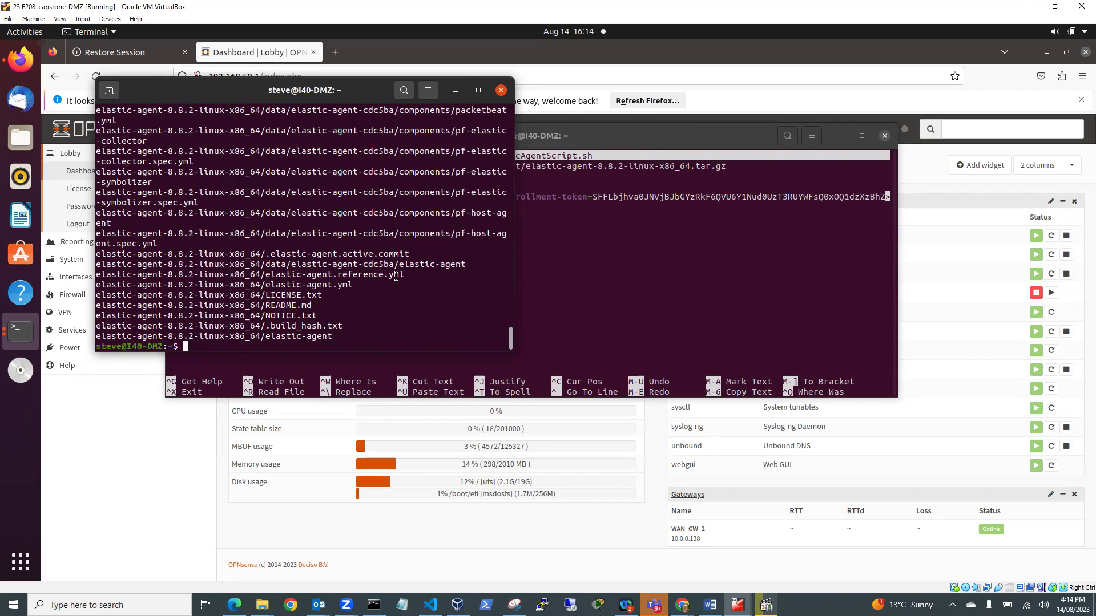
- Copy the cd line from the script and run it at the shell prompt, which returns command not found
left_click(594, 135)
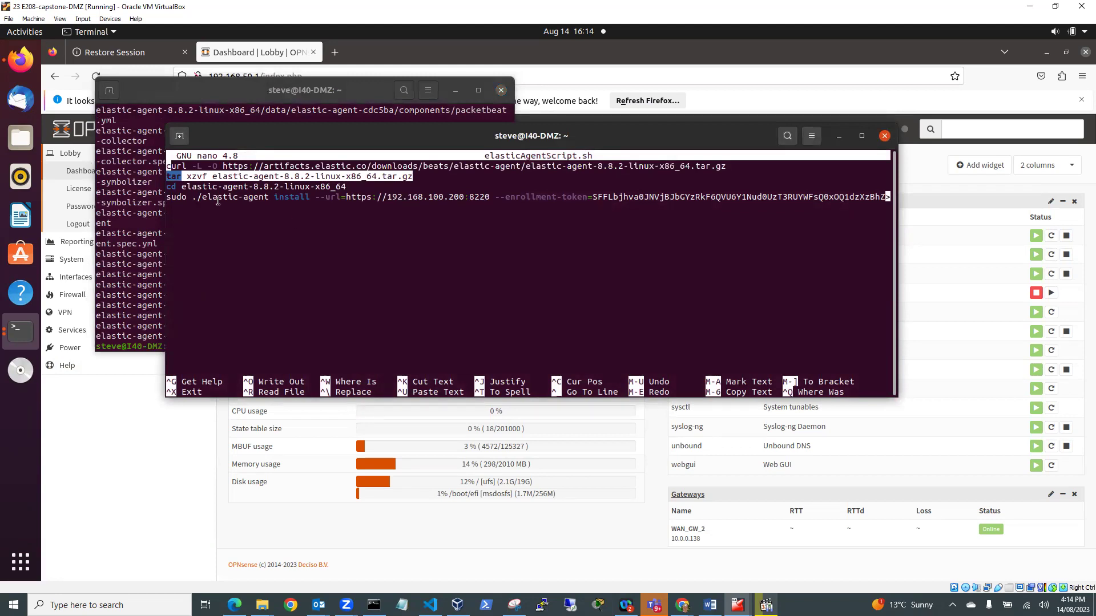
left_click_drag(167, 187, 345, 187)
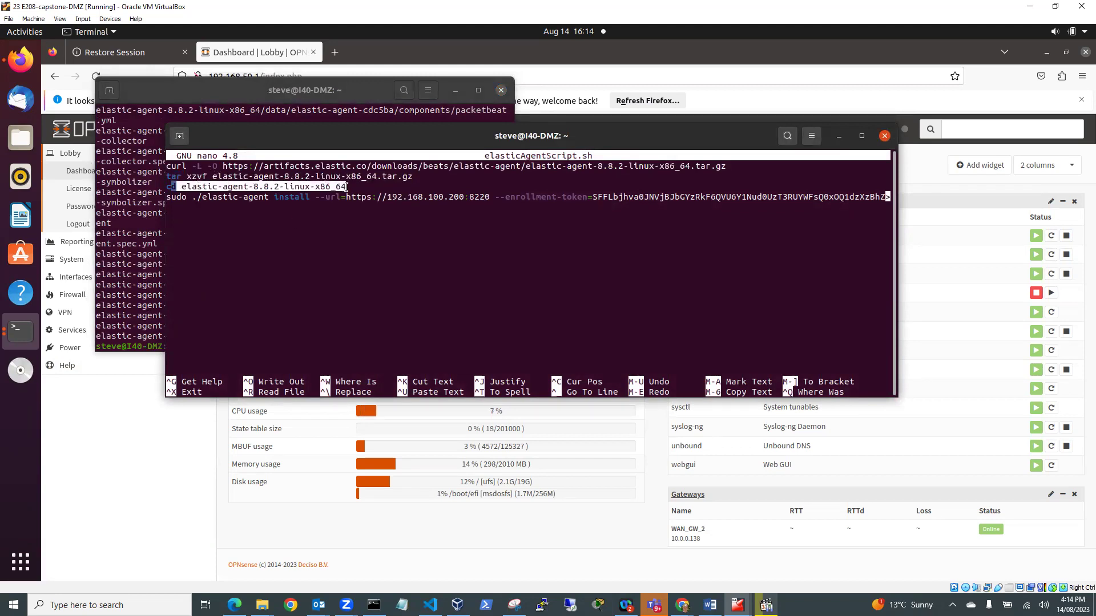
right_click(342, 190)
left_click(367, 213)
left_click(242, 100)
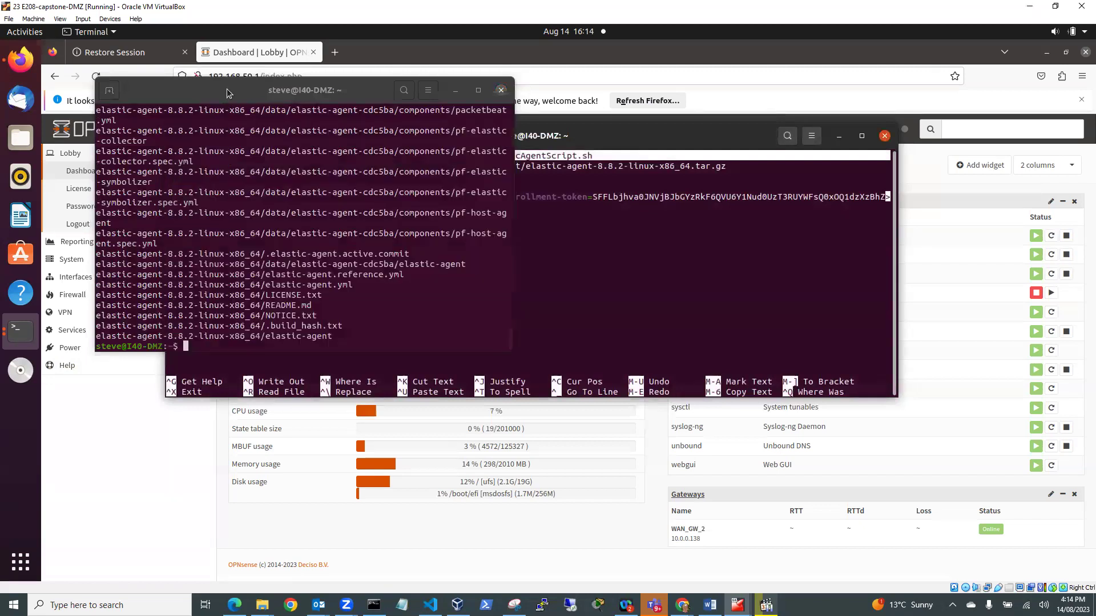
right_click(201, 347)
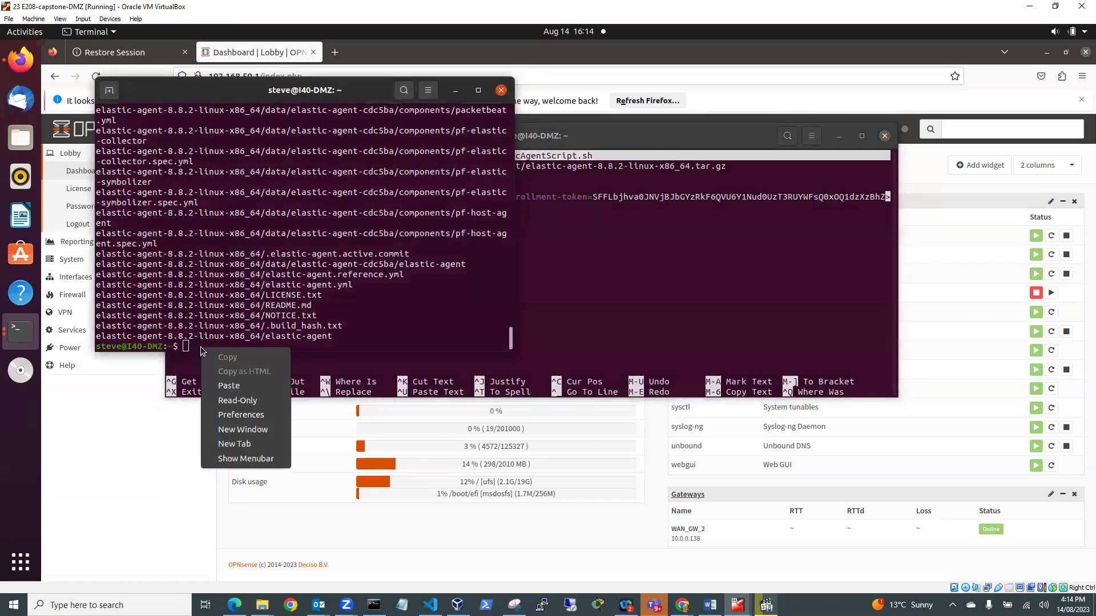
left_click(229, 386)
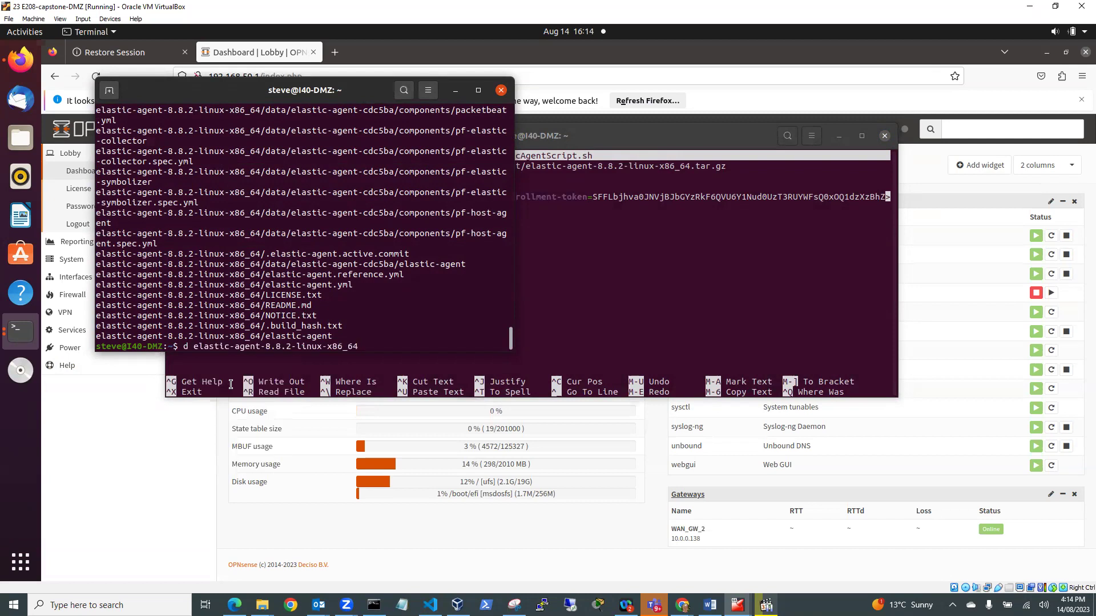
key("Return")
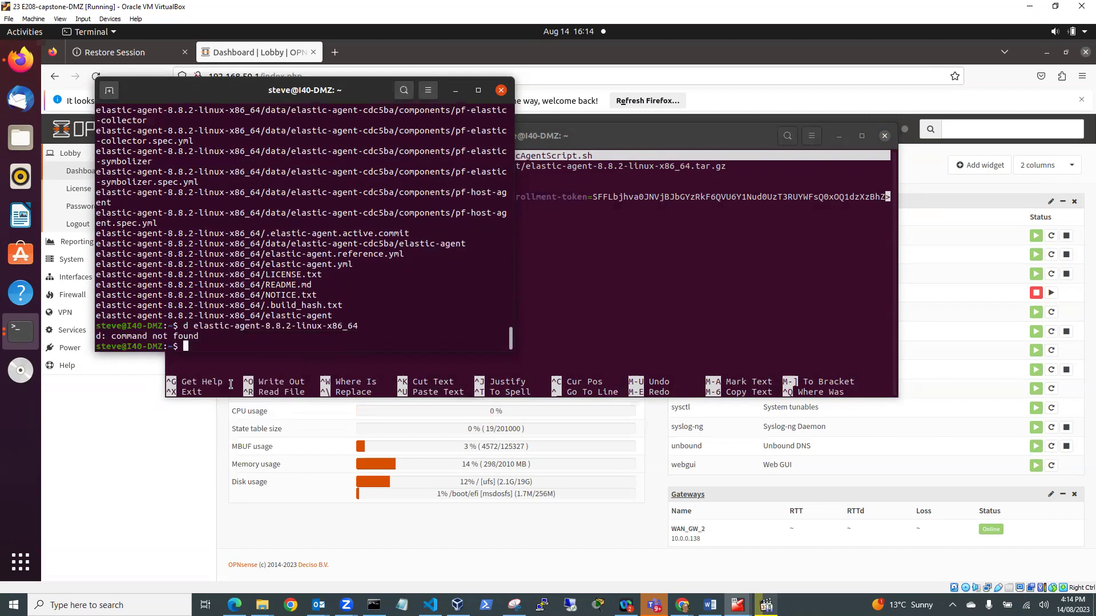
- Add the missing 'c' to the recalled cd command and rerun it to enter elastic-agent-8.8.2-linux-x86_64
key("Up")
key("Left")
key("Left")
key("Left")
key("Left")
key("Left")
key("Left")
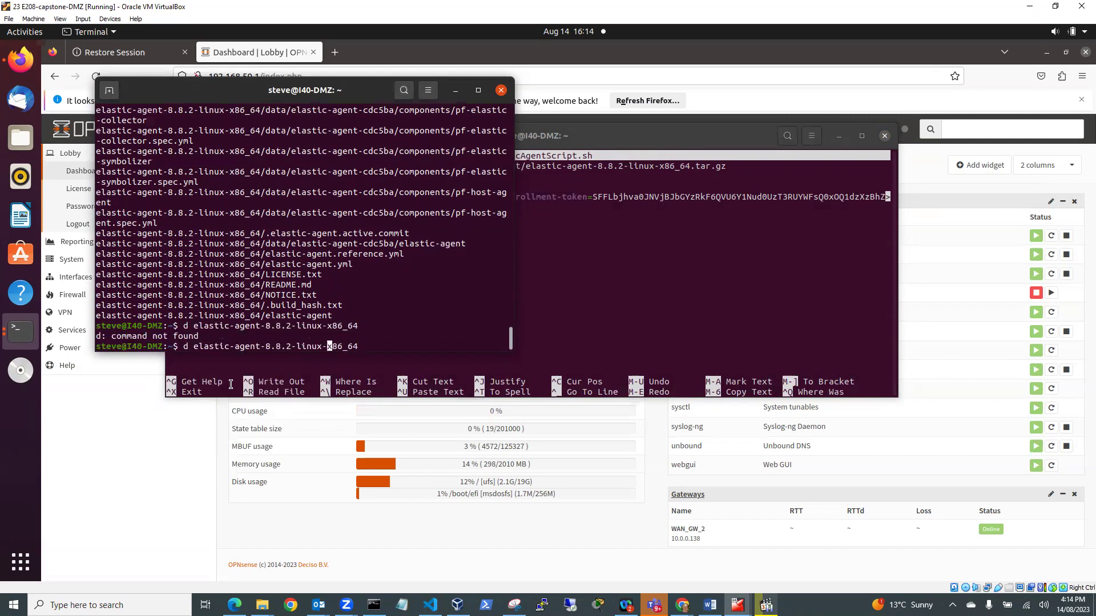
key("Left")
key("Left")
key("Left")
key("Left")
key("Left")
key("Left")
key("Left")
key("Left")
key("Left")
key("Left")
key("Left")
key("Left")
key("Left")
key("Left")
key("Left")
key("Left")
key("Left")
key("Left")
key("Left")
key("Left")
type("c")
key("Return")
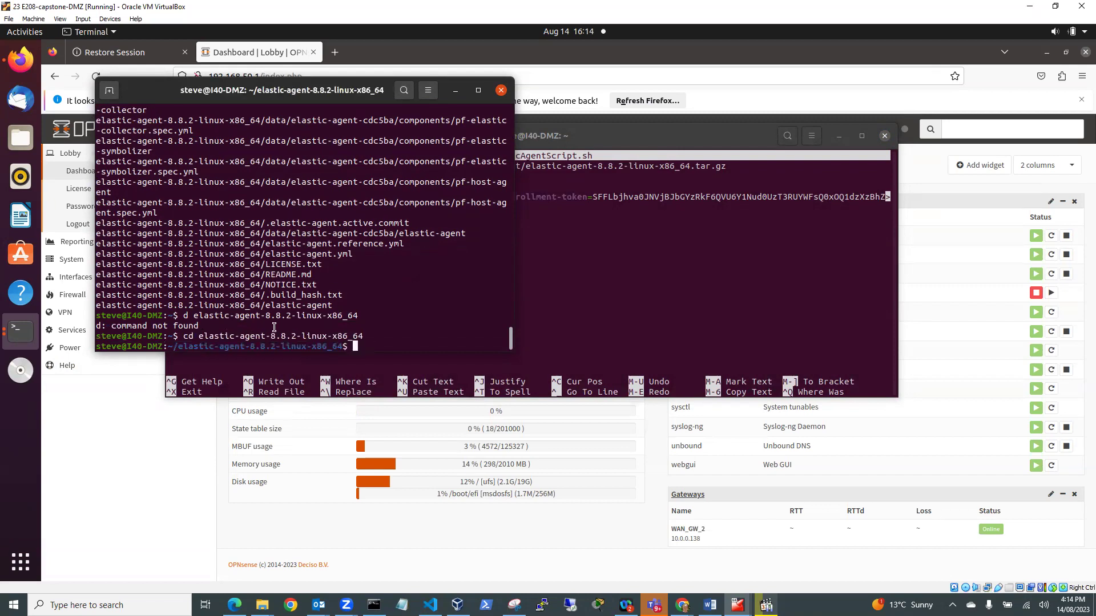
- Copy the full sudo ./elastic-agent install line, with Fleet URL 192.168.100.200:8220 and the enrollment token, to the prompt
left_click(655, 132)
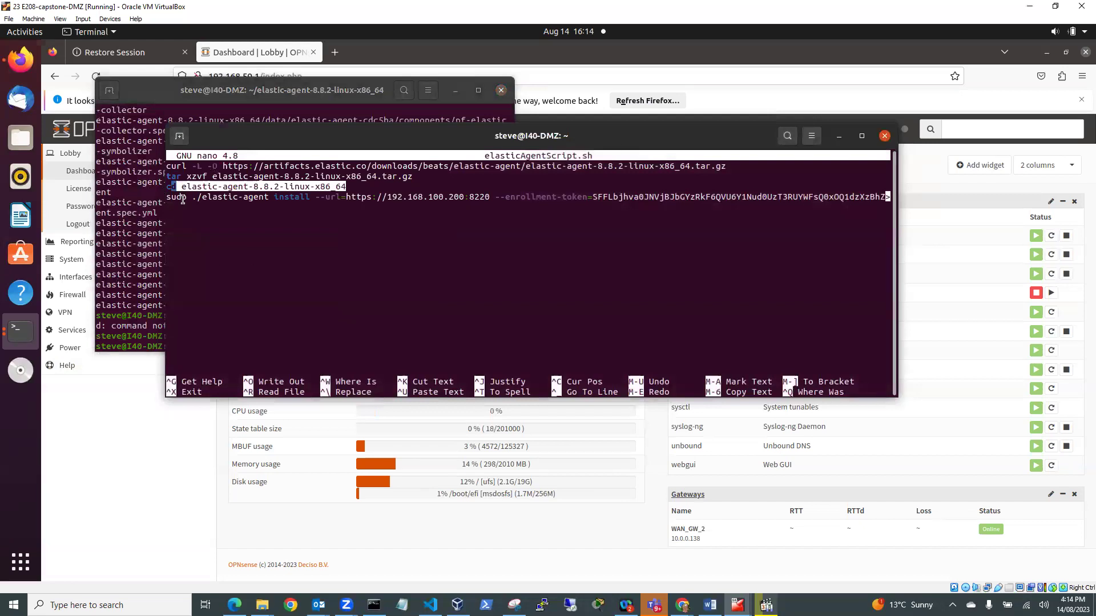
left_click_drag(166, 197, 893, 197)
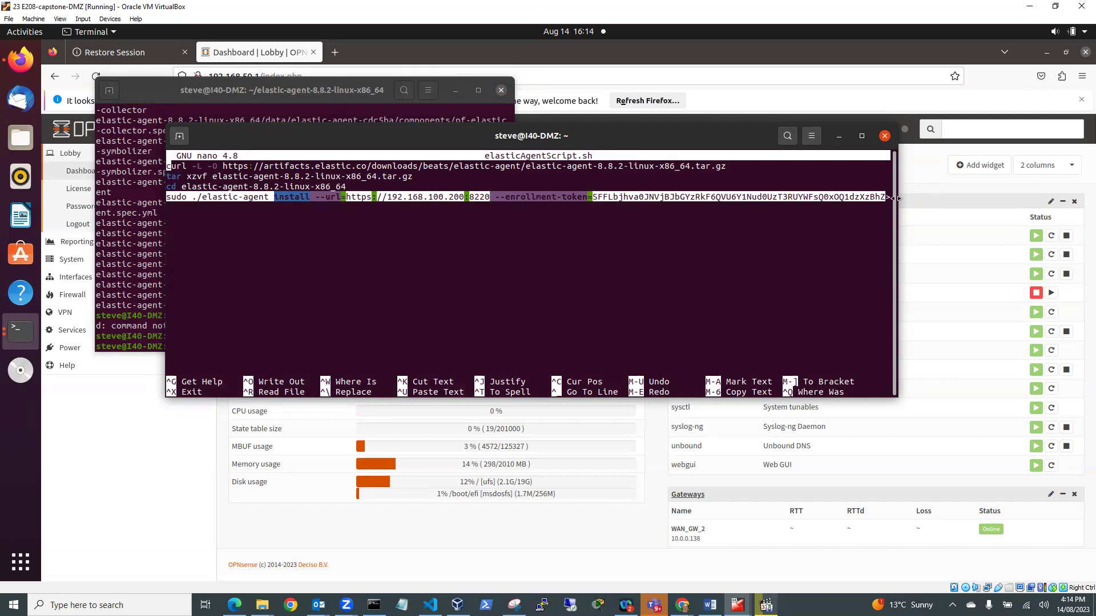
left_click_drag(897, 266, 1010, 266)
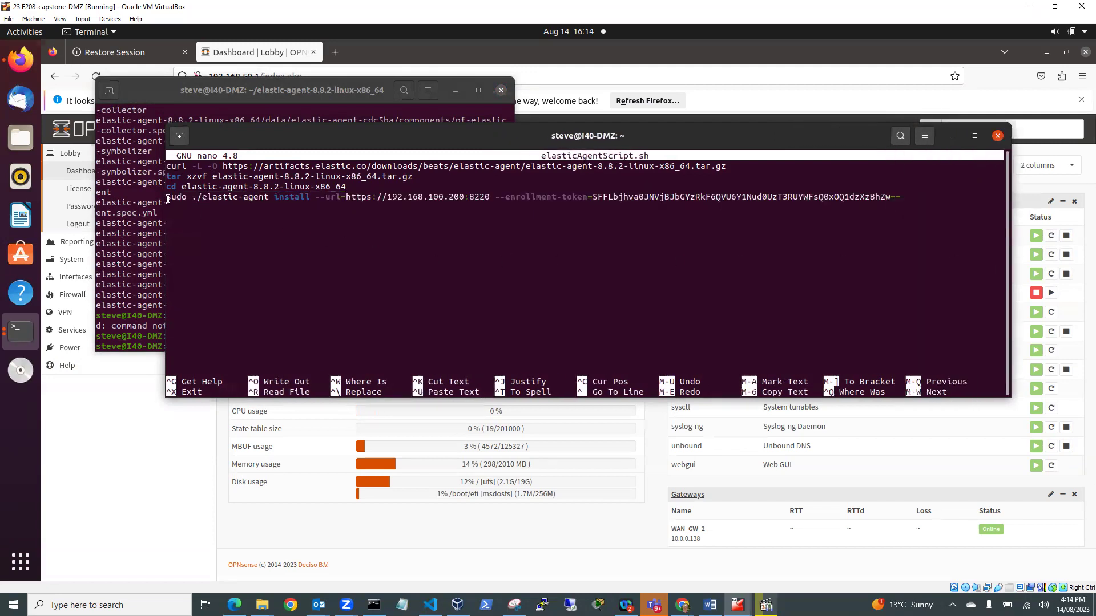
left_click_drag(166, 197, 901, 197)
right_click(868, 195)
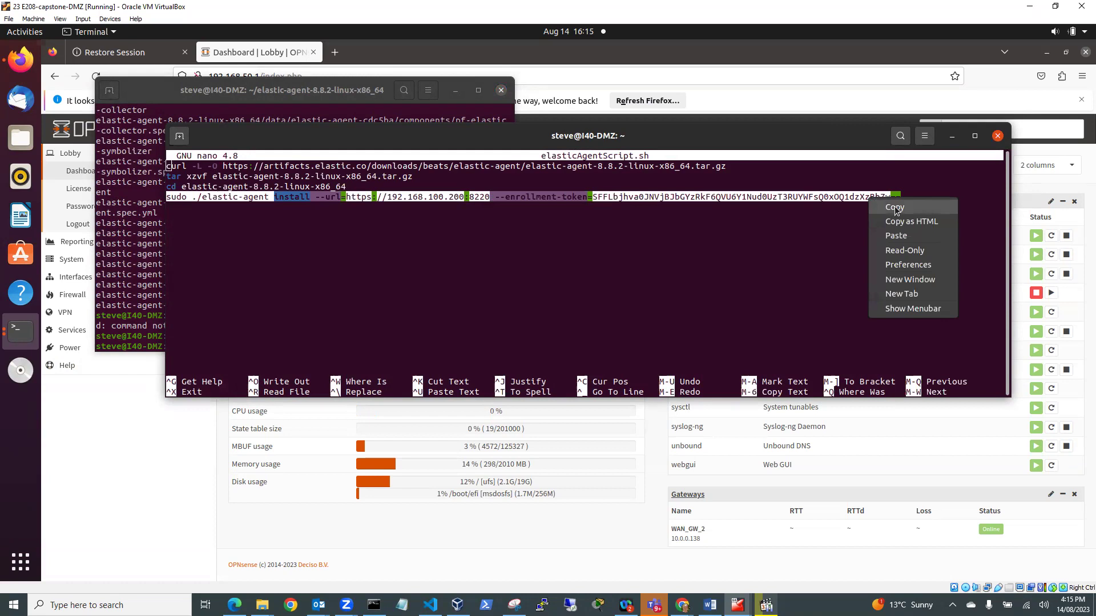
left_click(896, 210)
left_click(365, 86)
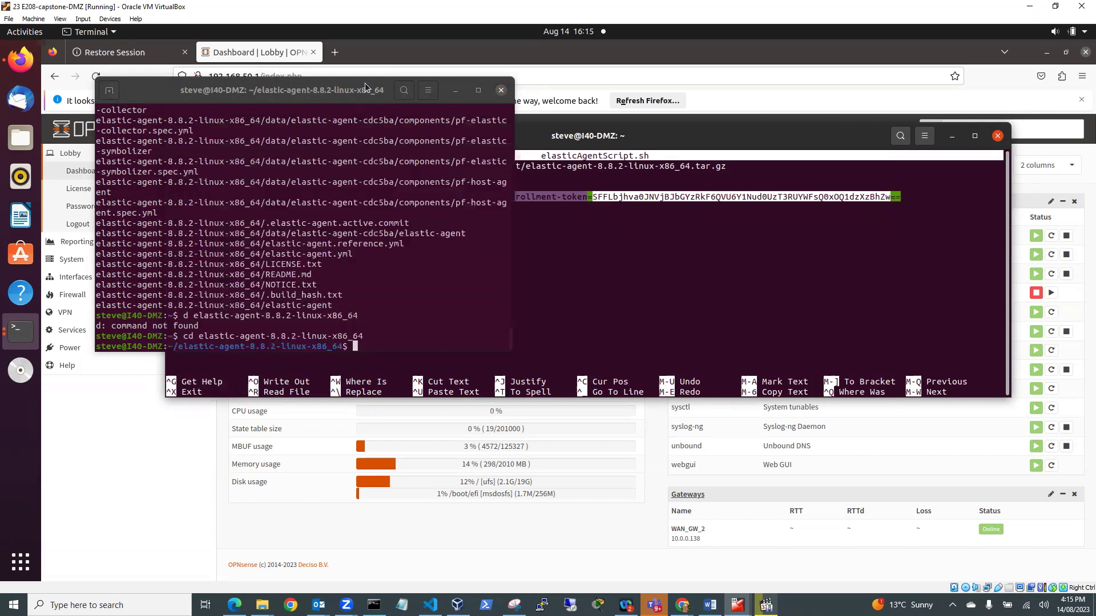
right_click(357, 346)
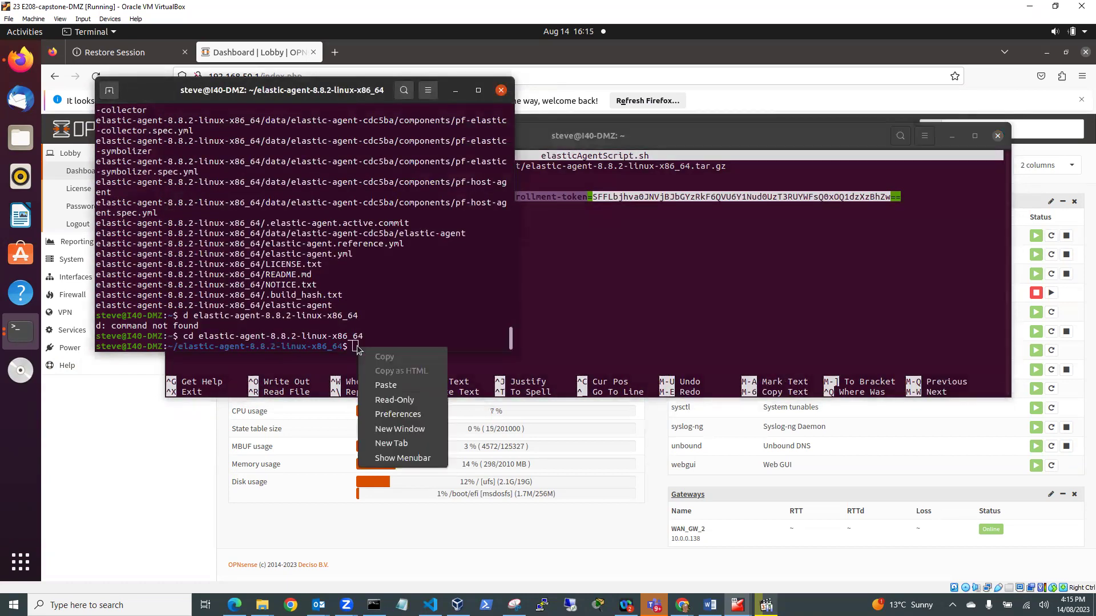
left_click(389, 385)
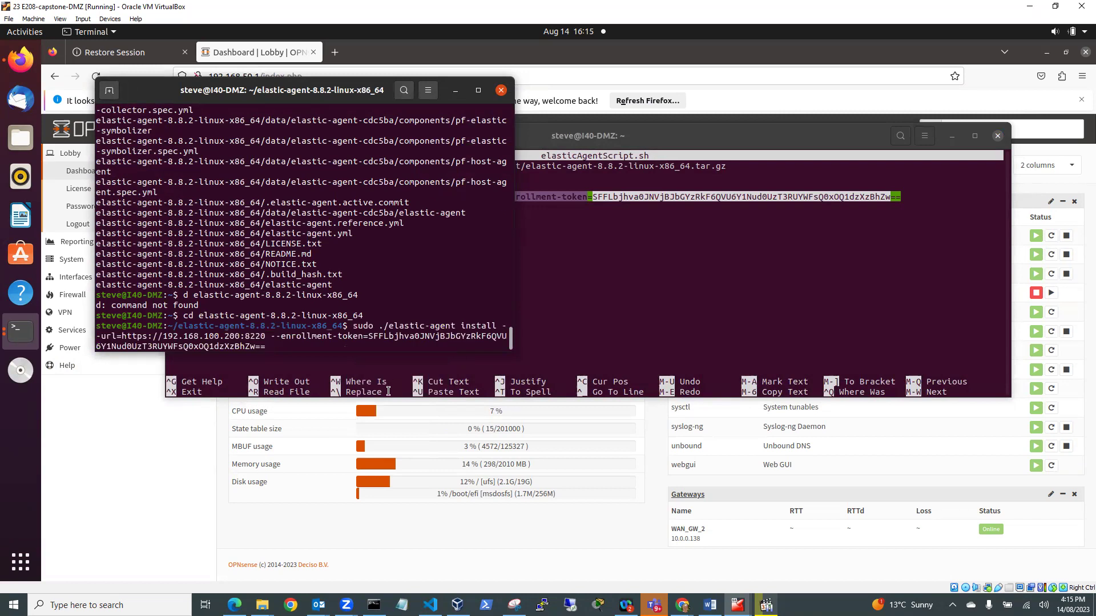
- Run the install command and answer y to continue; enrollment fails with an x509 unknown authority error
key("Return")
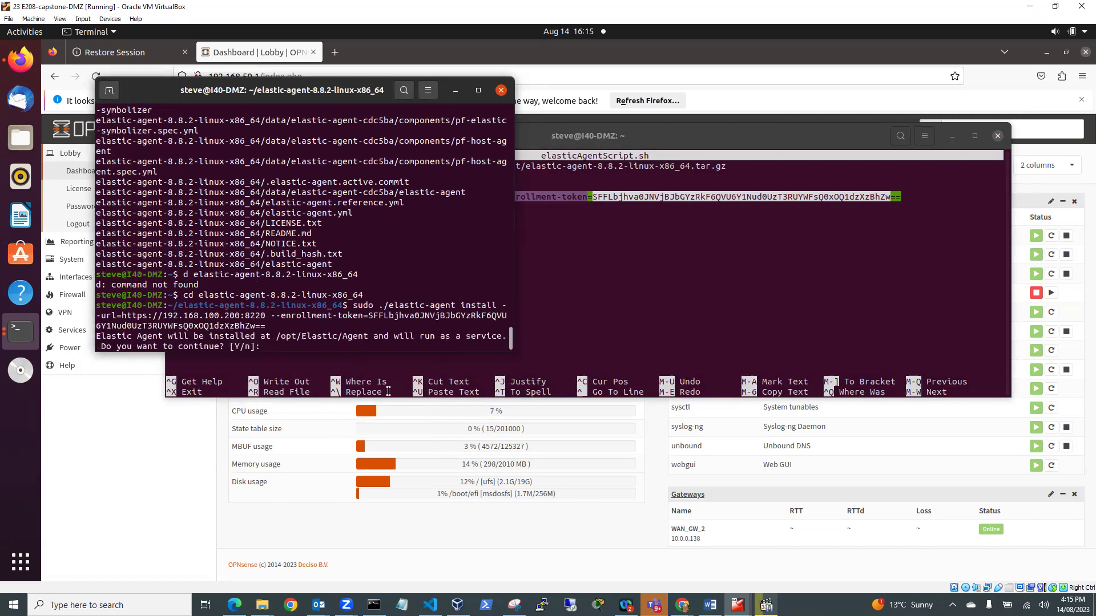
type("y")
key("Return")
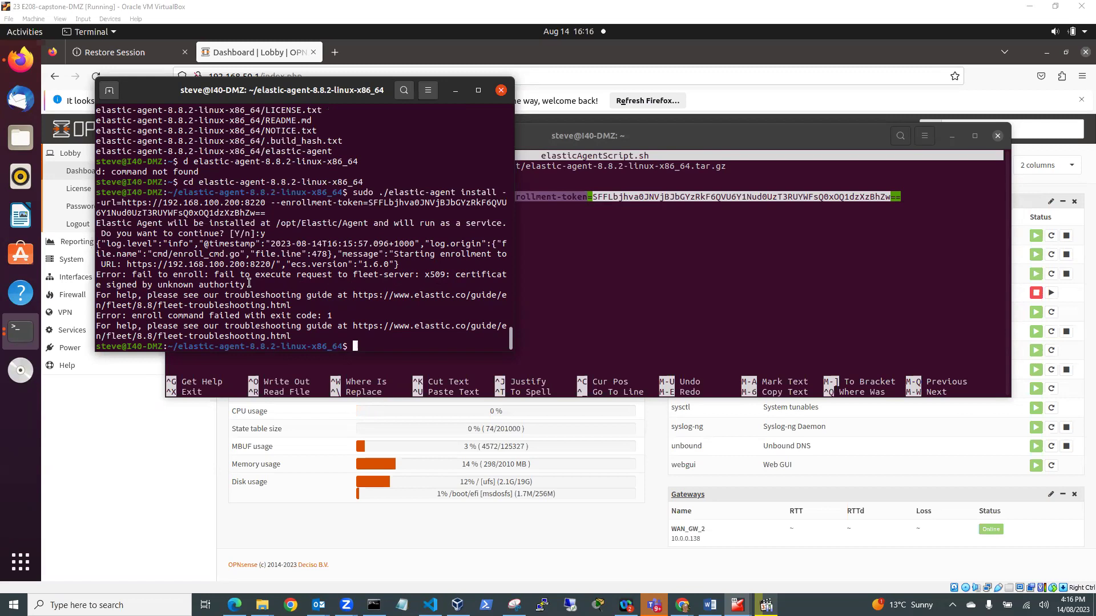
- Rerun the install command with --insecure and answer y to install the agent as a service
right_click(354, 346)
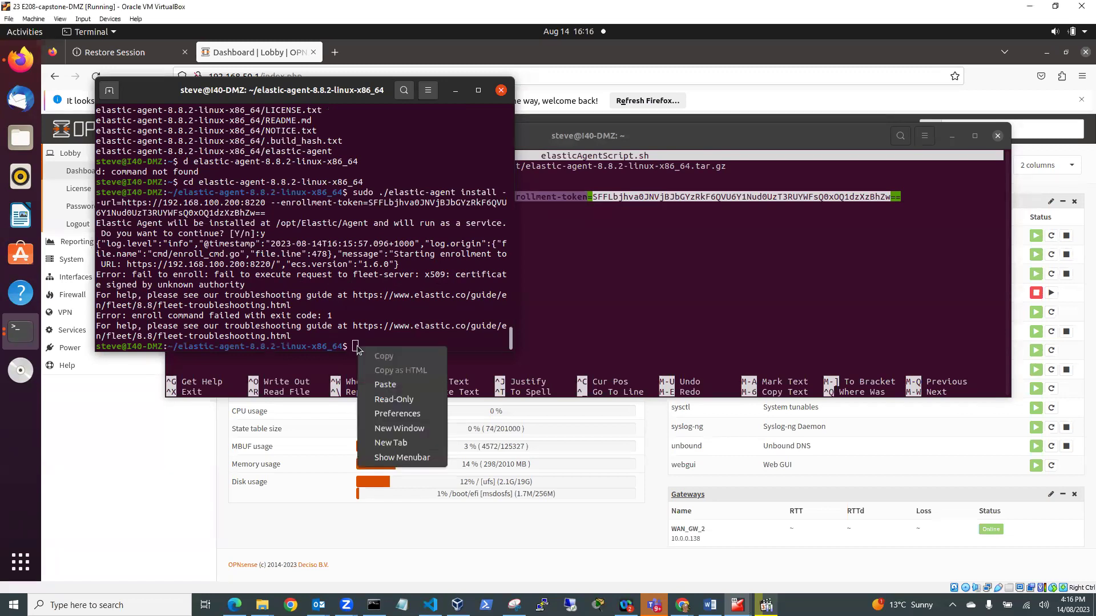
left_click(385, 386)
type("--")
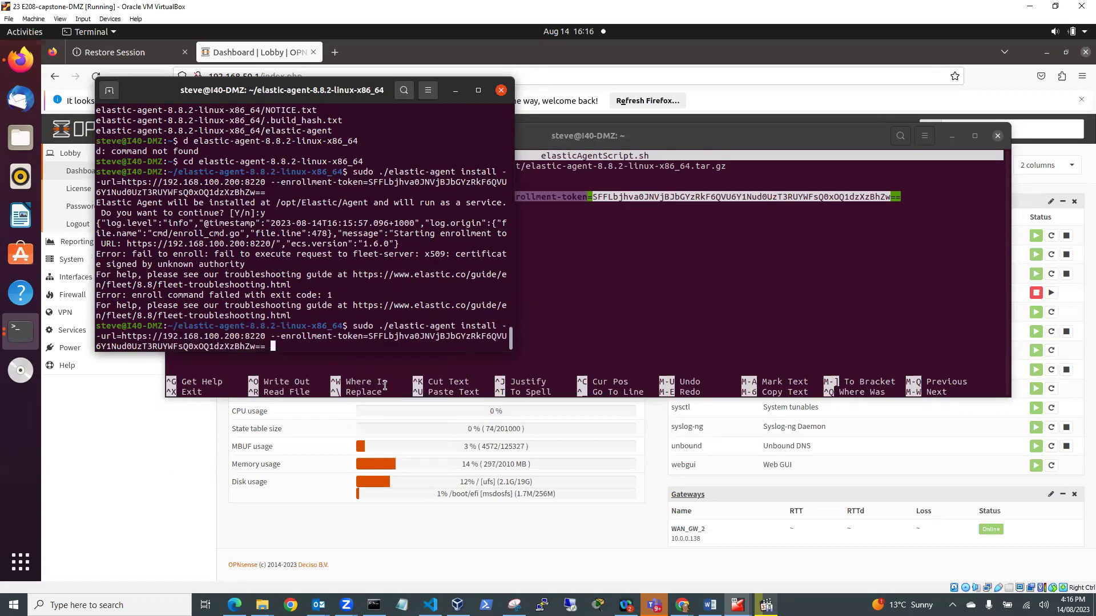
type("insecure")
key("Return")
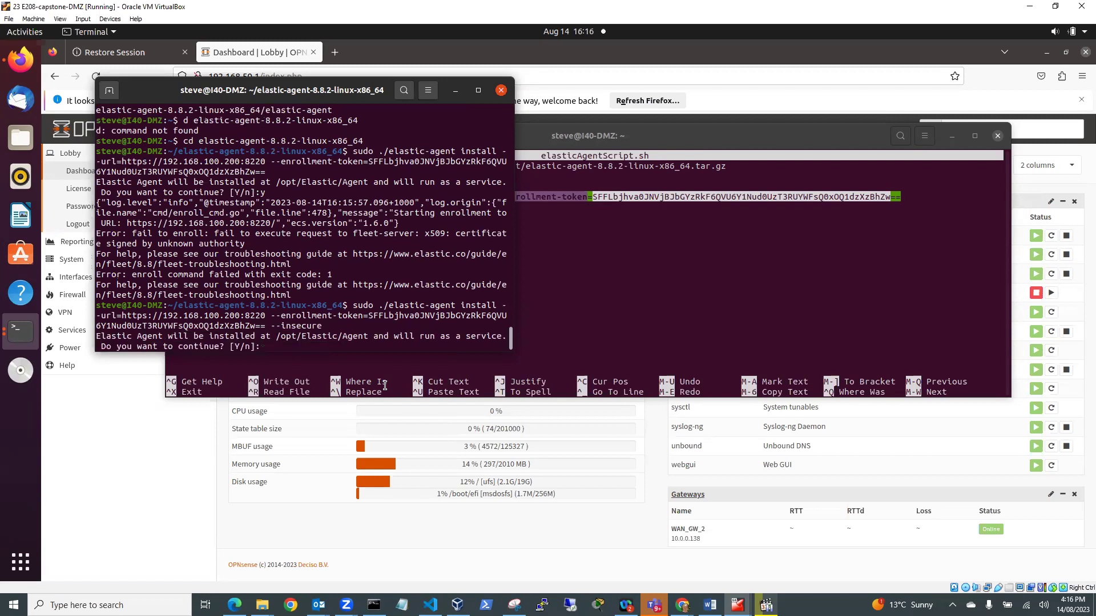
type("y")
key("Return")
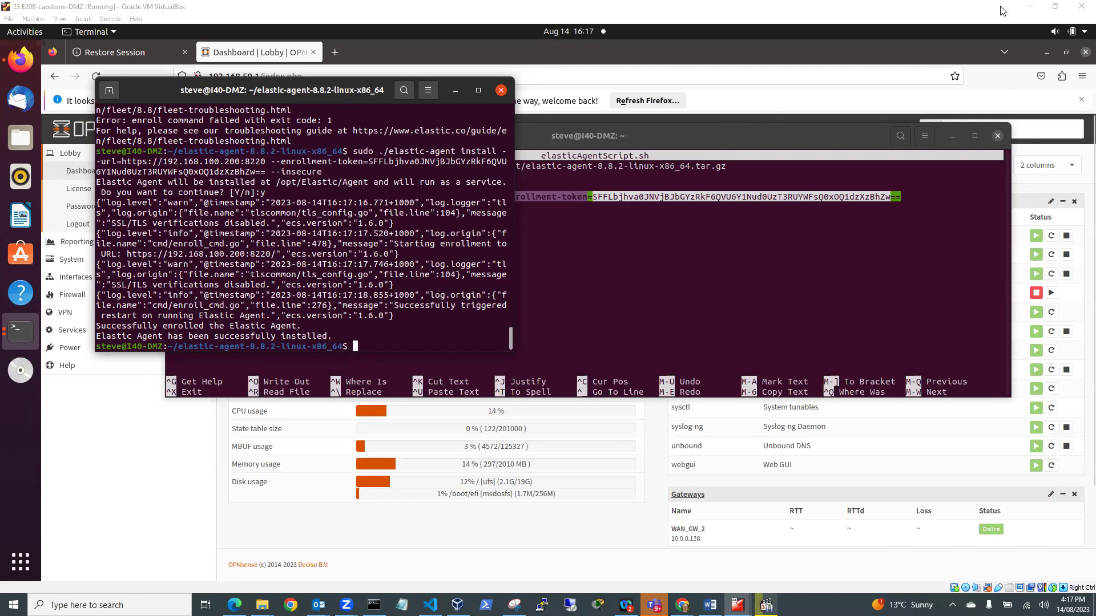
- Check the Add agent flyout confirms incoming data, then close it to see Linux Server policy with 1 agent
left_click(1029, 7)
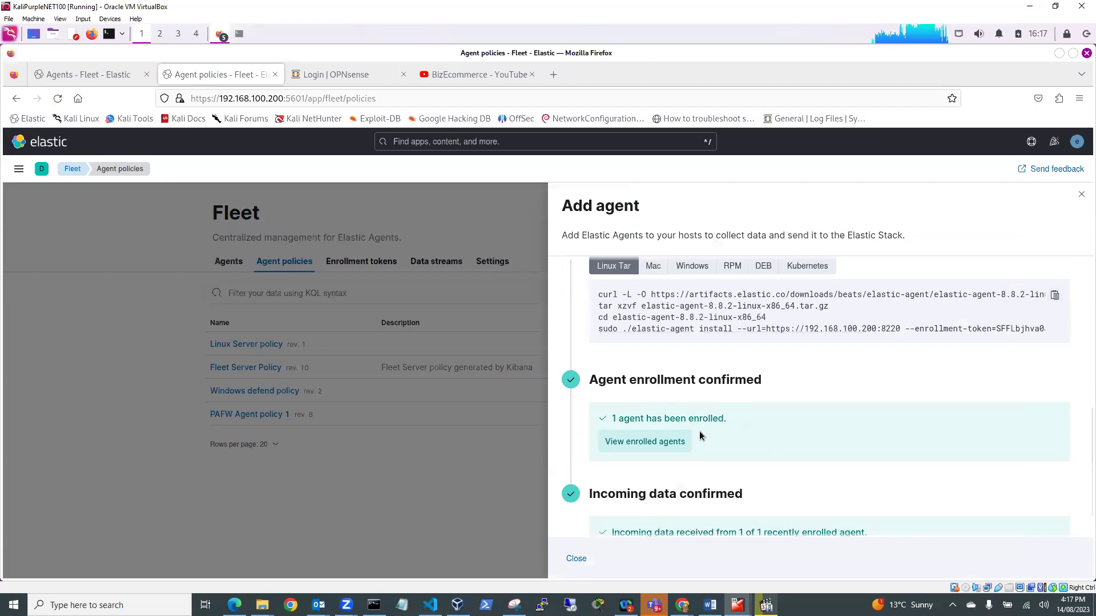
scroll(699, 434, "down", 1)
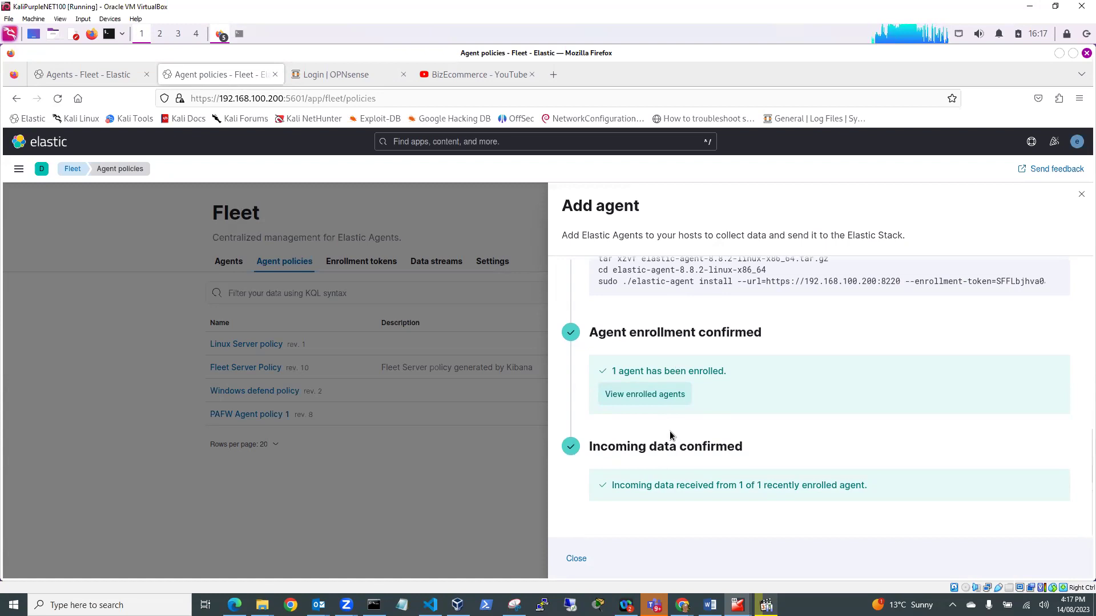
left_click(577, 559)
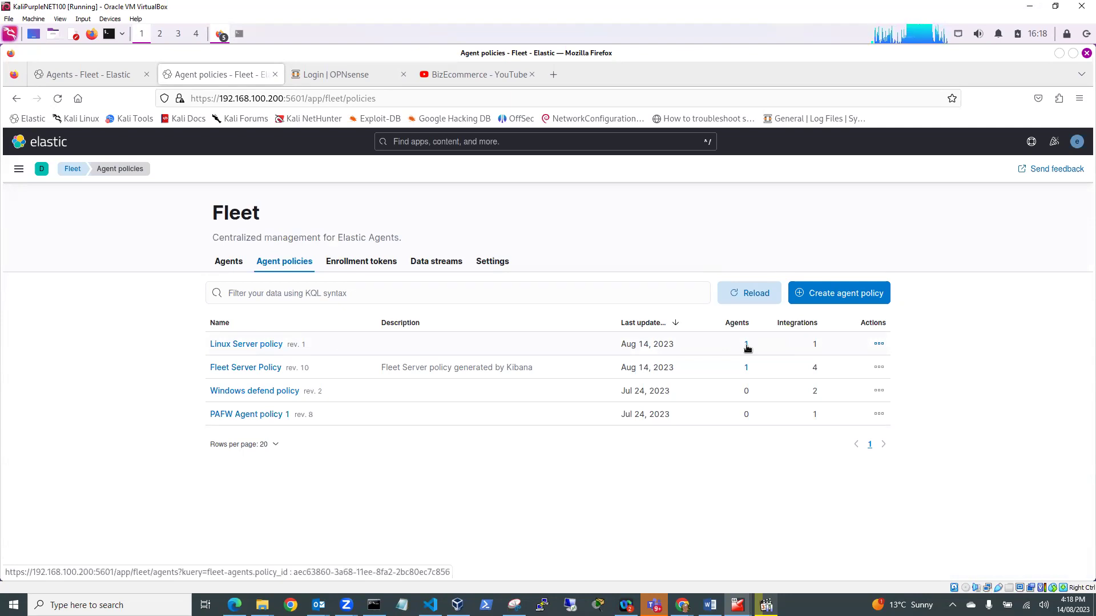
- Open the I40-DMZ agent from the Linux Server policy's agent list and view its Logs tab
left_click(746, 344)
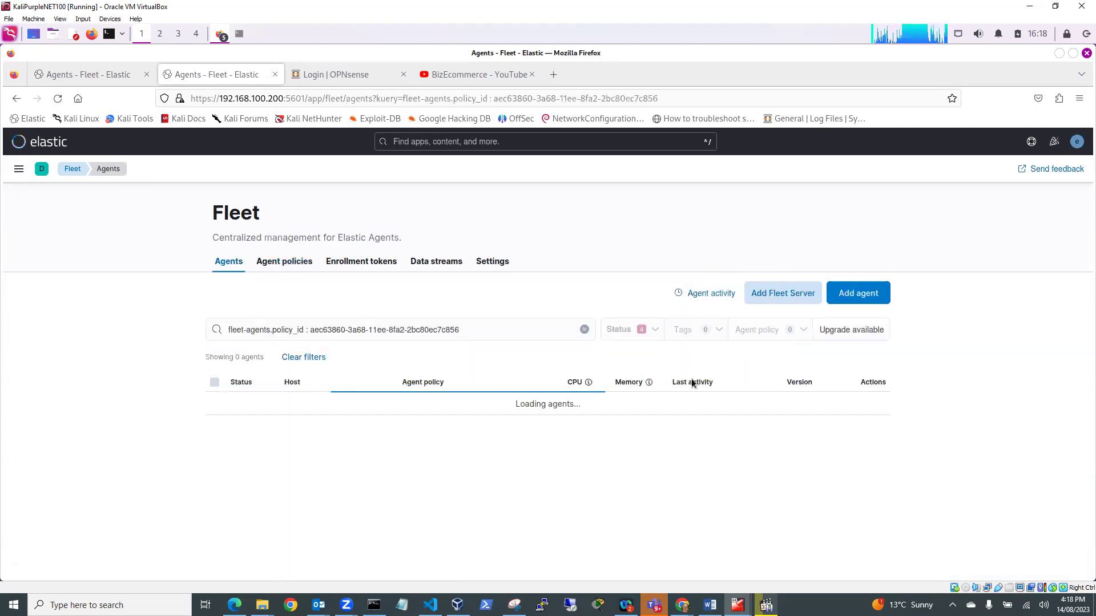
mouse_move(240, 429)
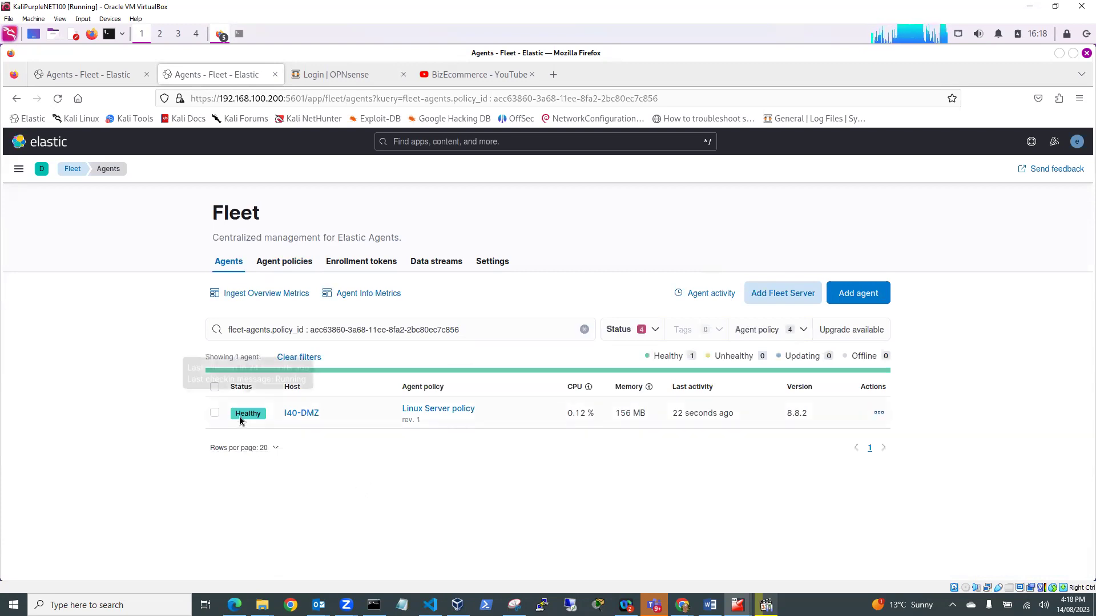
left_click(307, 416)
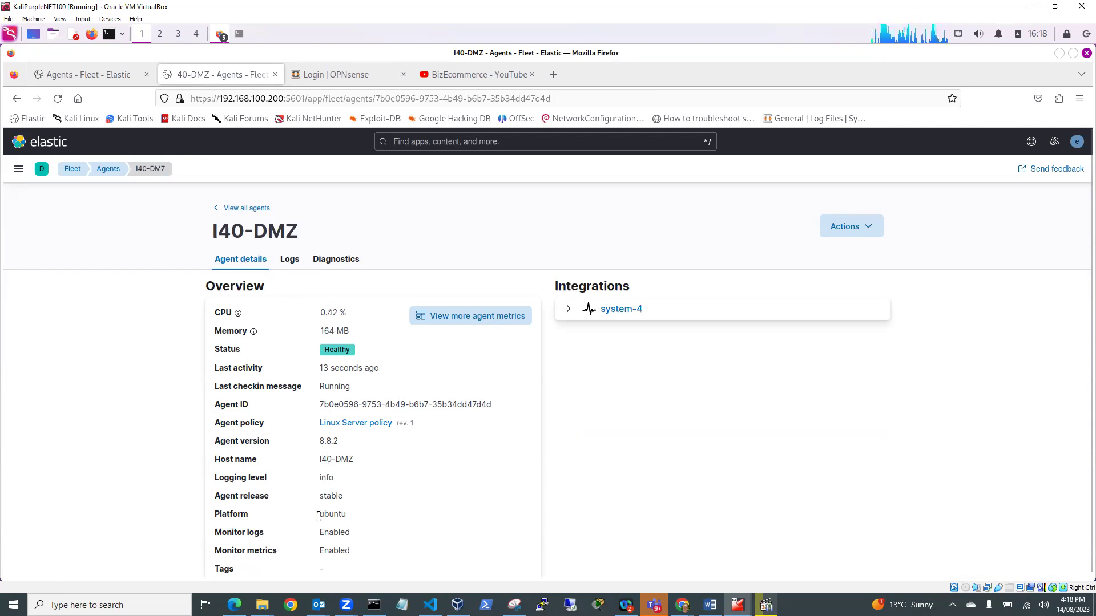
scroll(353, 503, "down", 1)
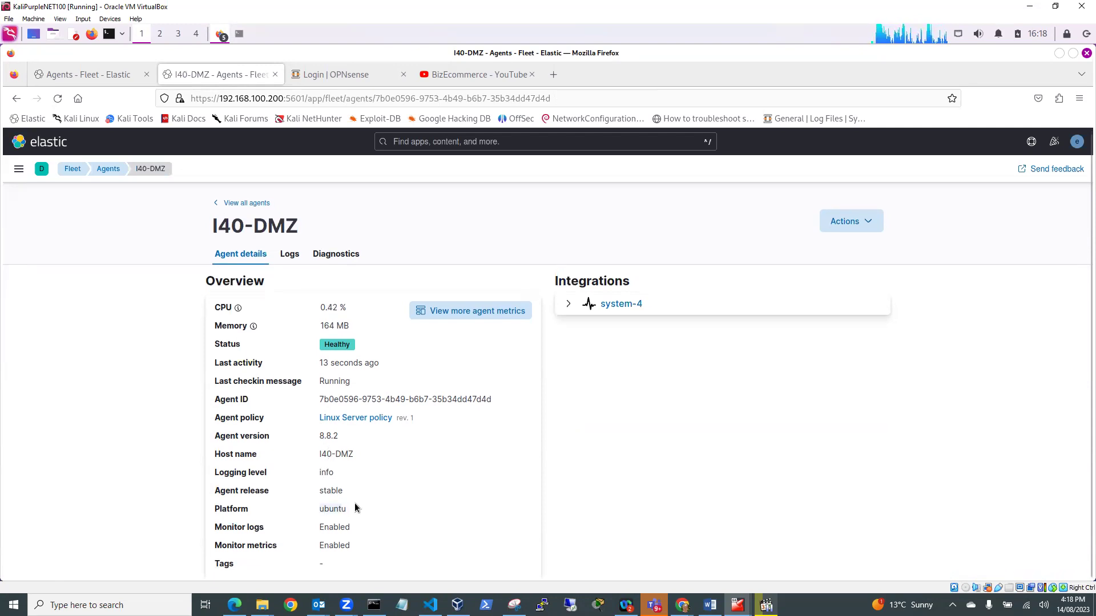
left_click(290, 256)
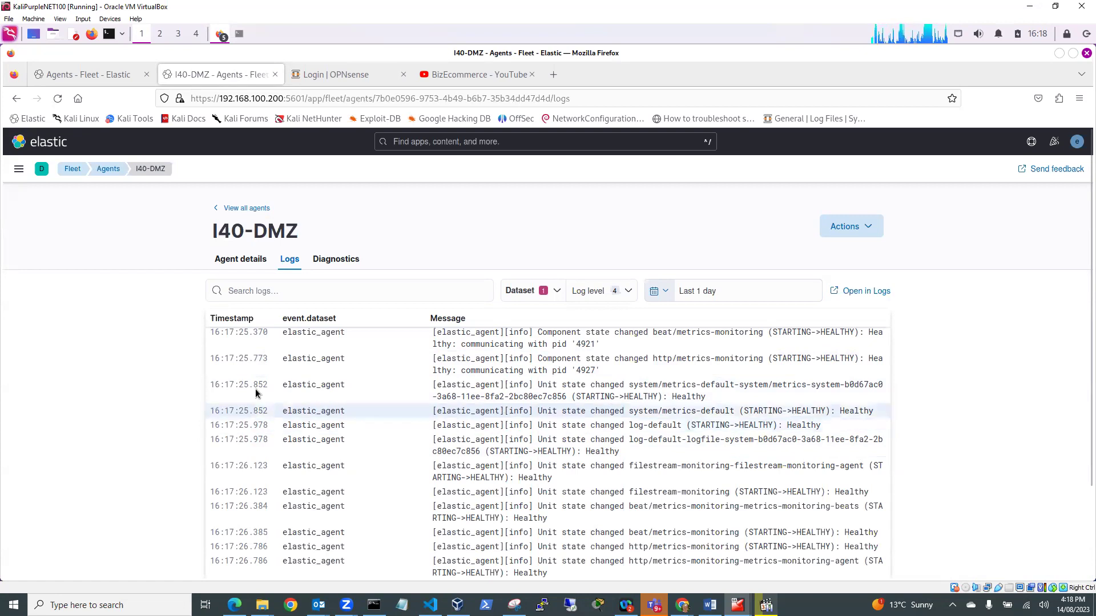
- Go to Discover and refresh the search results
left_click(19, 170)
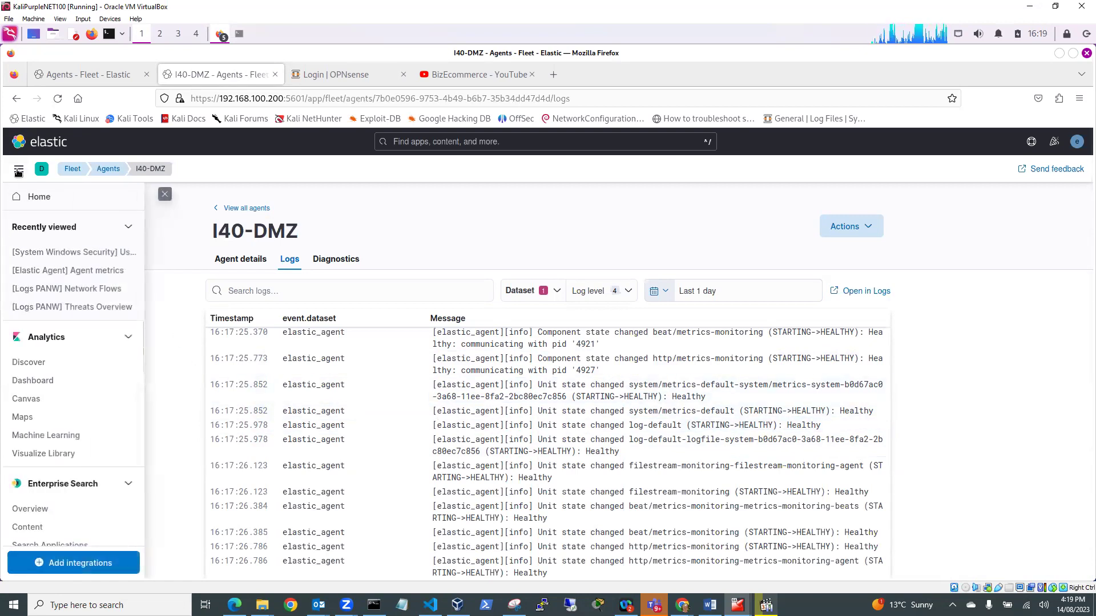
left_click(25, 363)
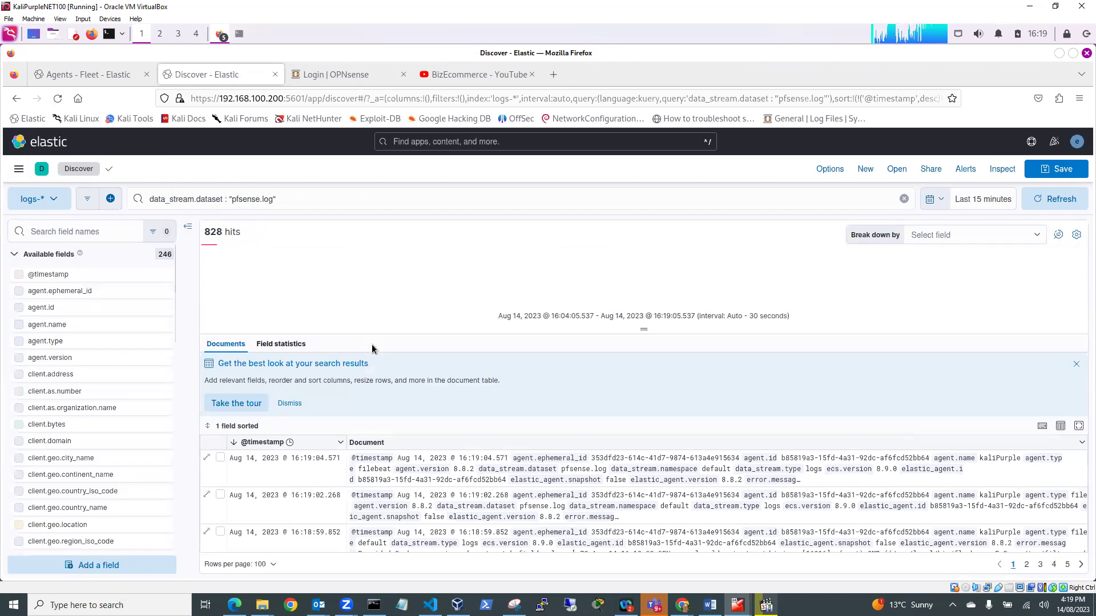
left_click(1055, 199)
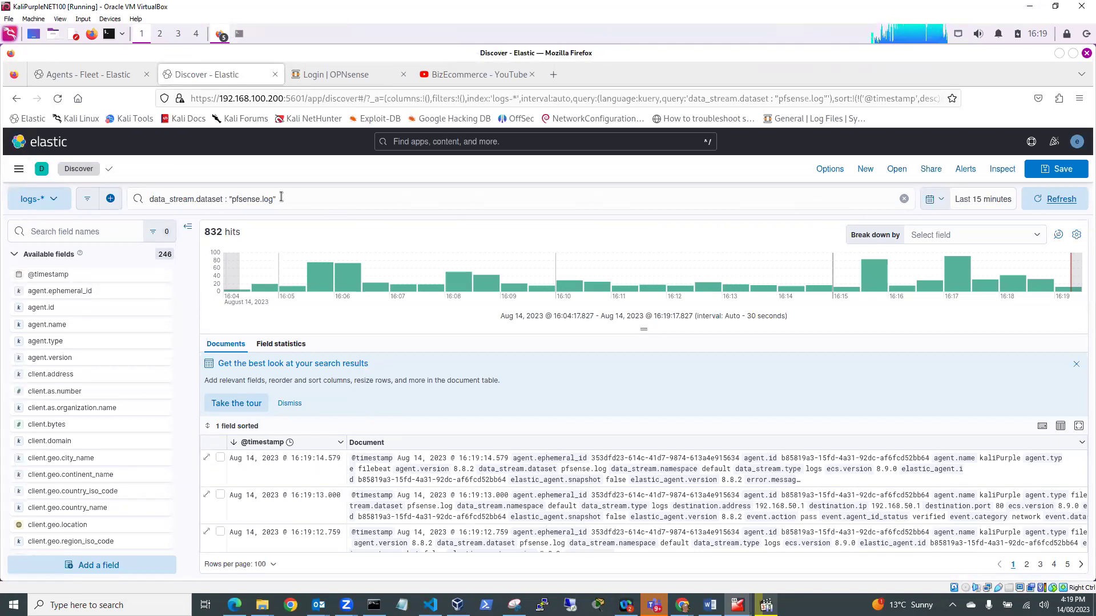
- Clear the pfsense.log dataset query and refresh to list all logs from the last 15 minutes
left_click(248, 197)
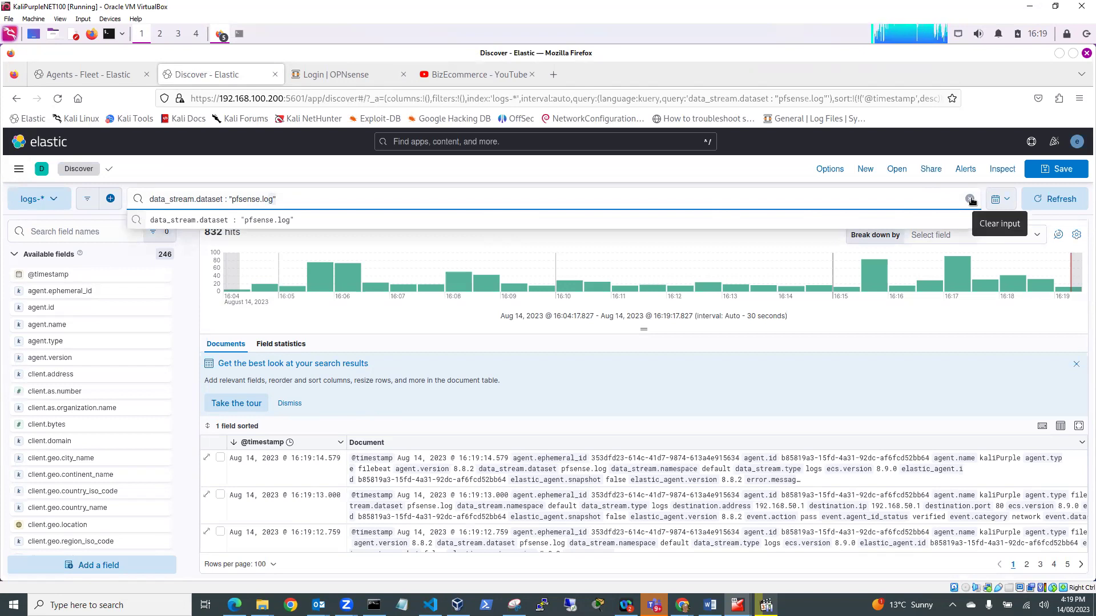
left_click(970, 199)
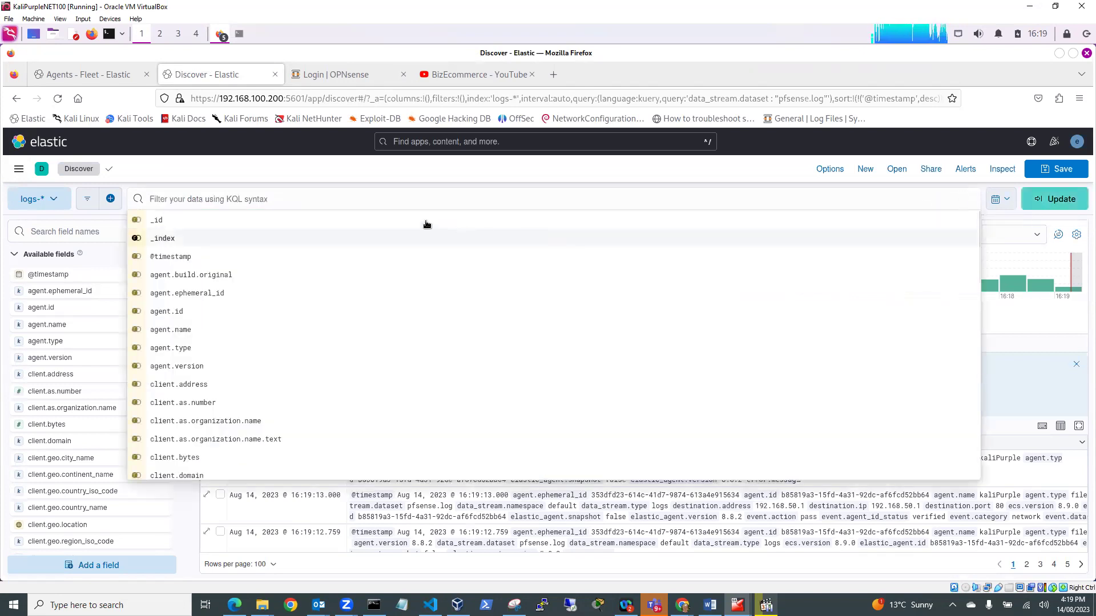
left_click(1053, 199)
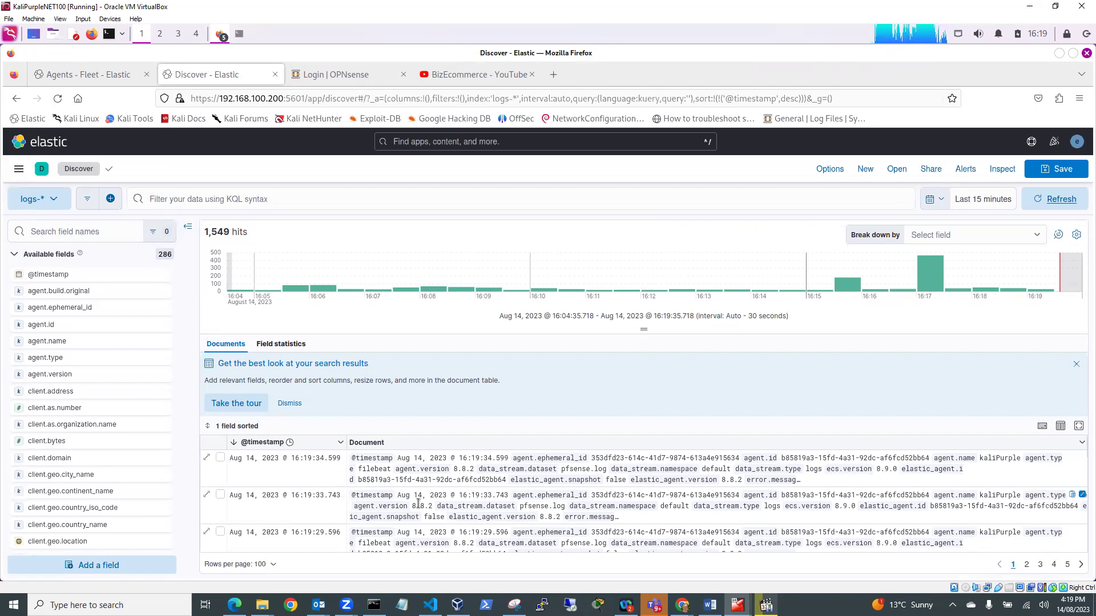
scroll(418, 504, "down", 3)
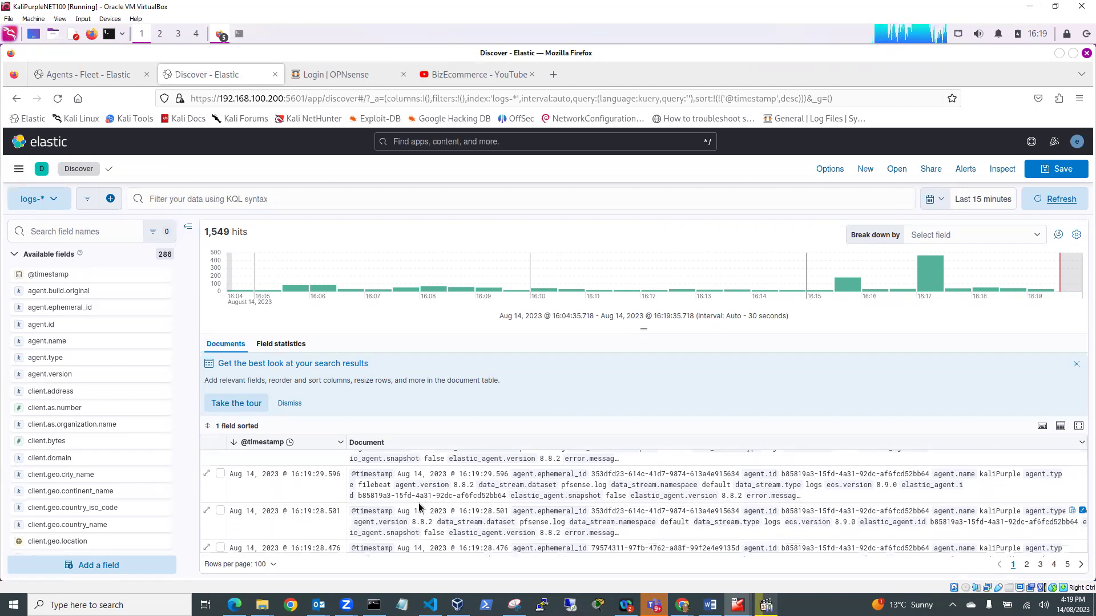
scroll(418, 507, "down", 3)
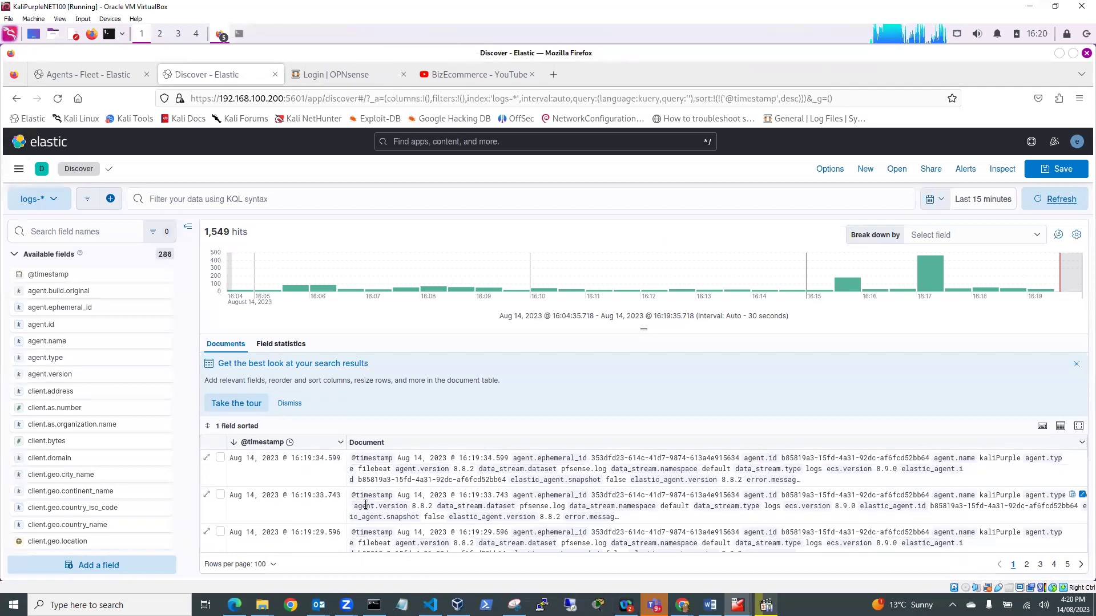
left_click(1058, 201)
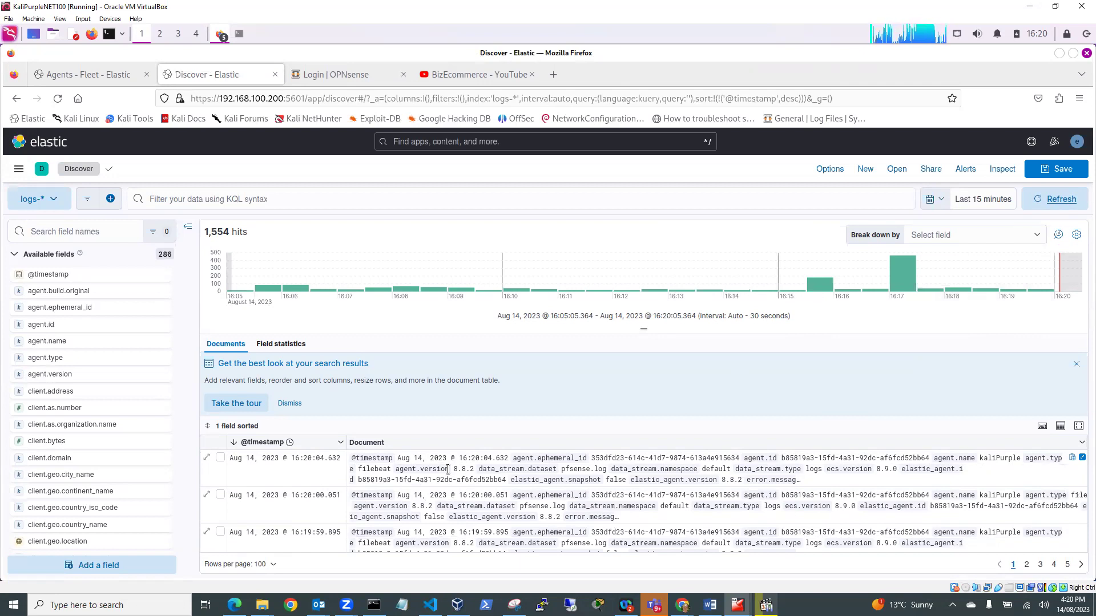
scroll(447, 469, "down", 1)
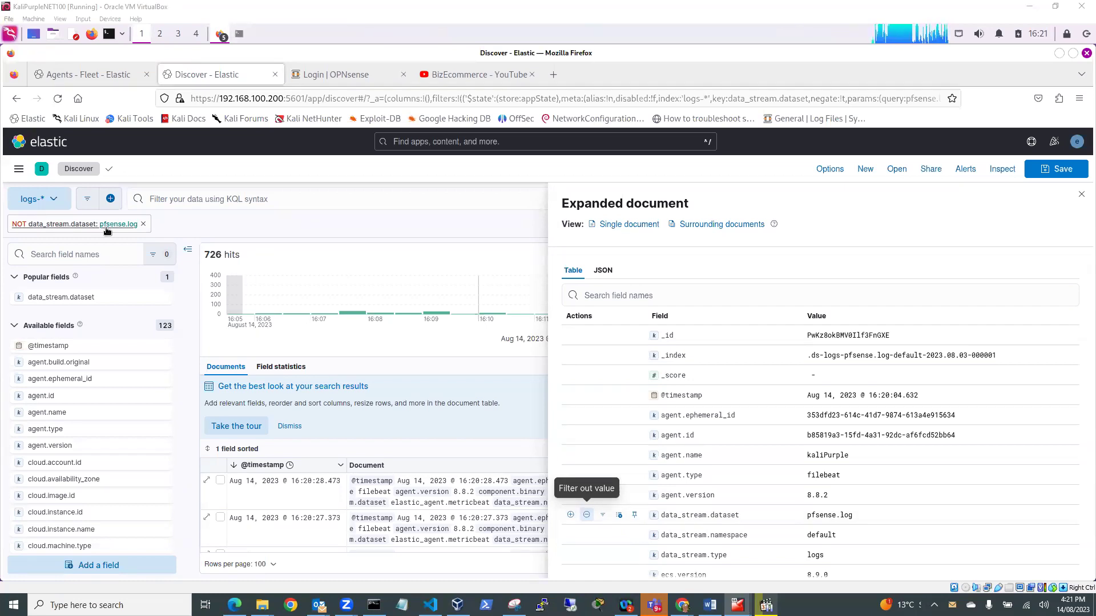
- Close the document details and expand the 16:20:25.768 log entry from I40-DMZ
left_click(1081, 194)
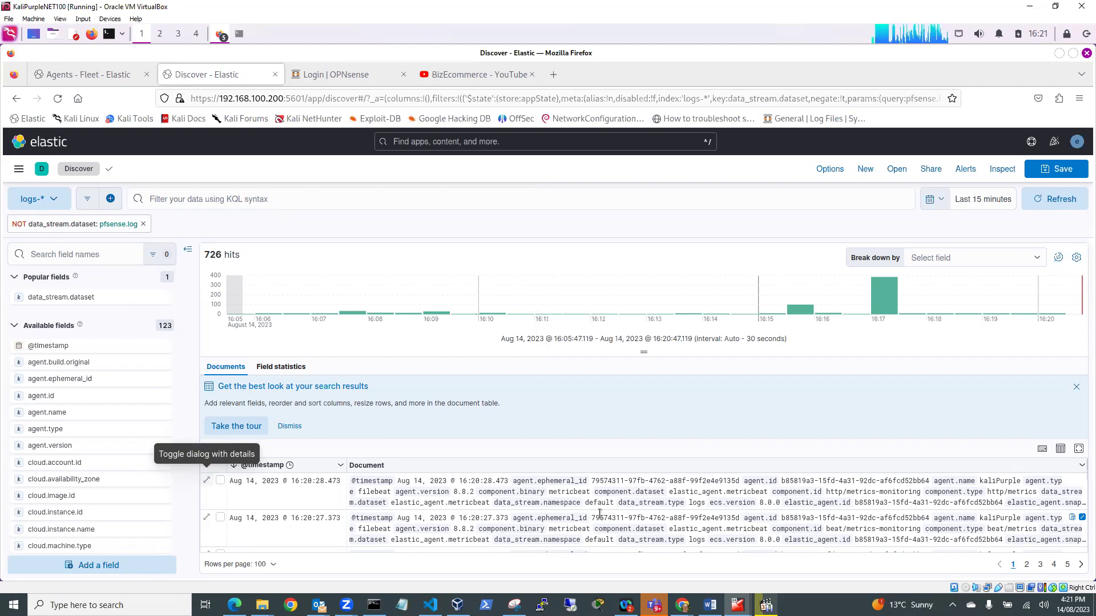
scroll(599, 514, "down", 3)
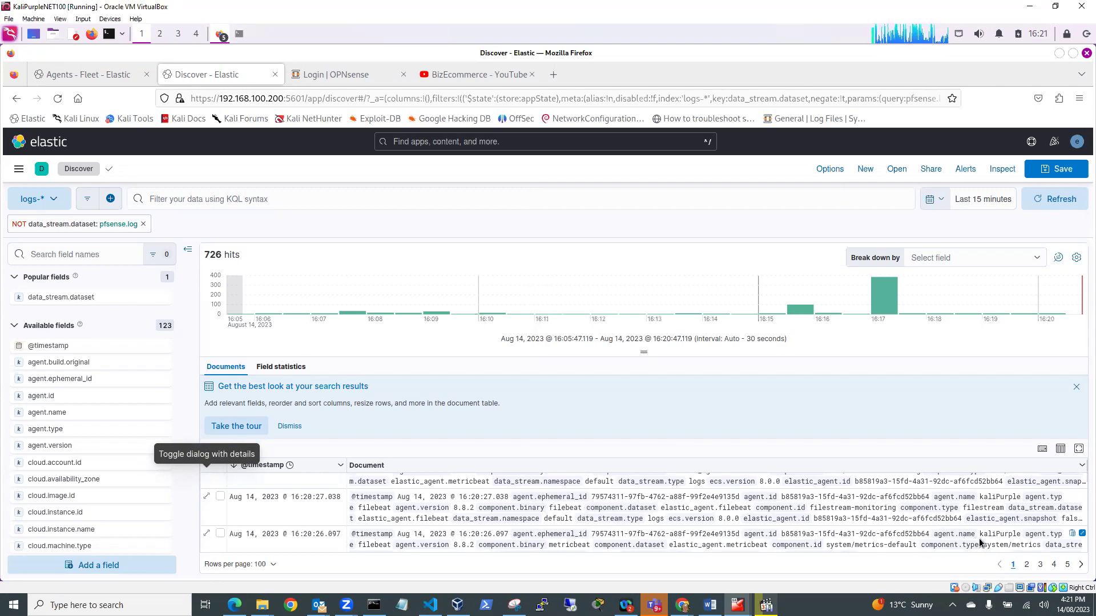
scroll(826, 537, "down", 2)
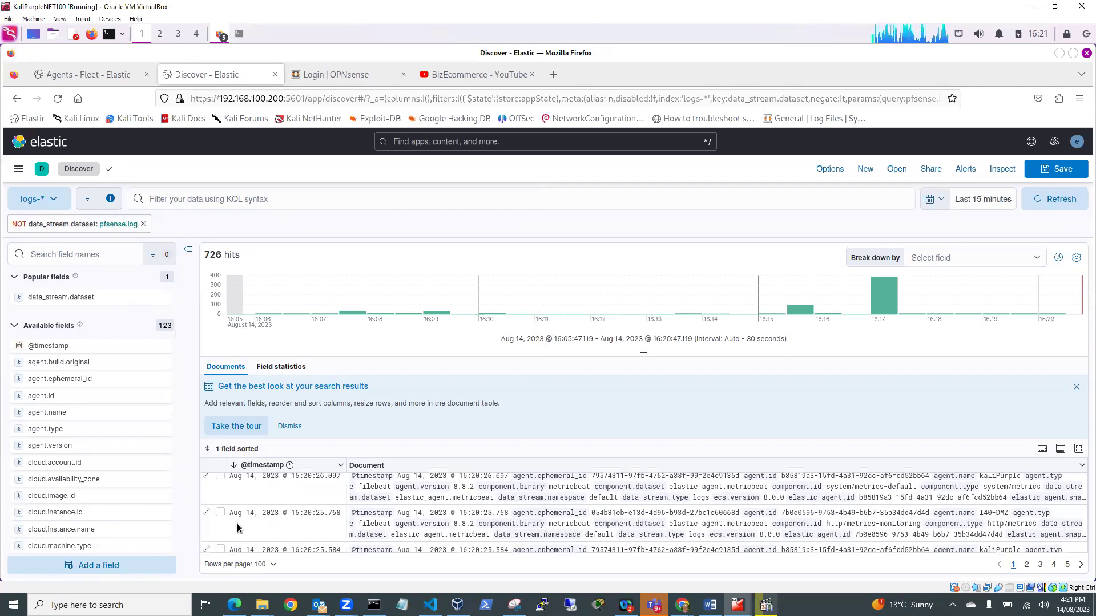
left_click(208, 514)
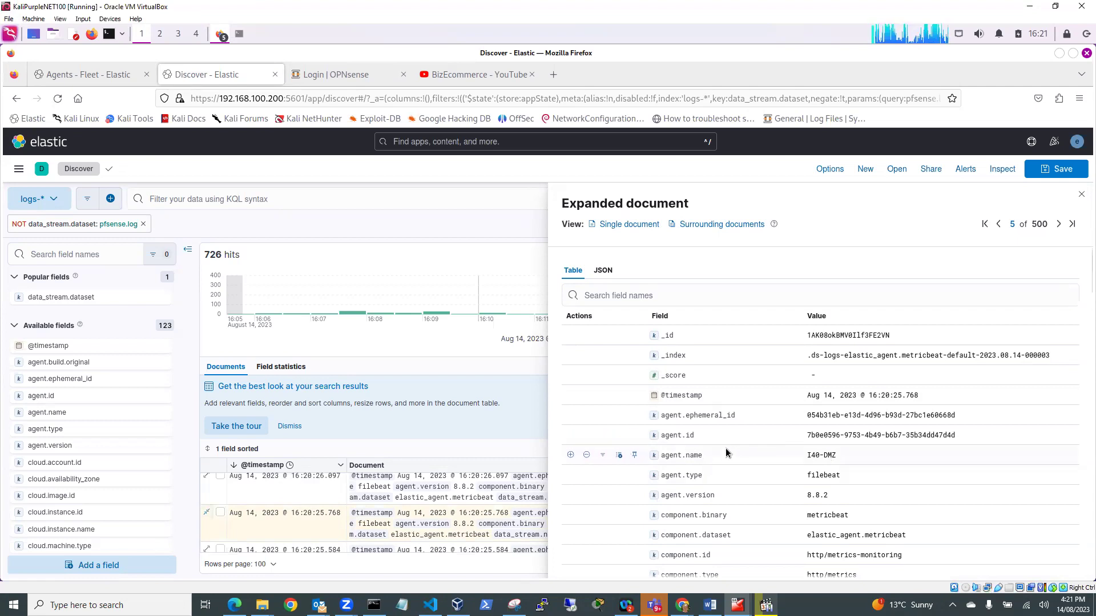
- Add a filter for agent.name I40-DMZ, narrowing results to 534 hits, and close the document details
left_click(570, 455)
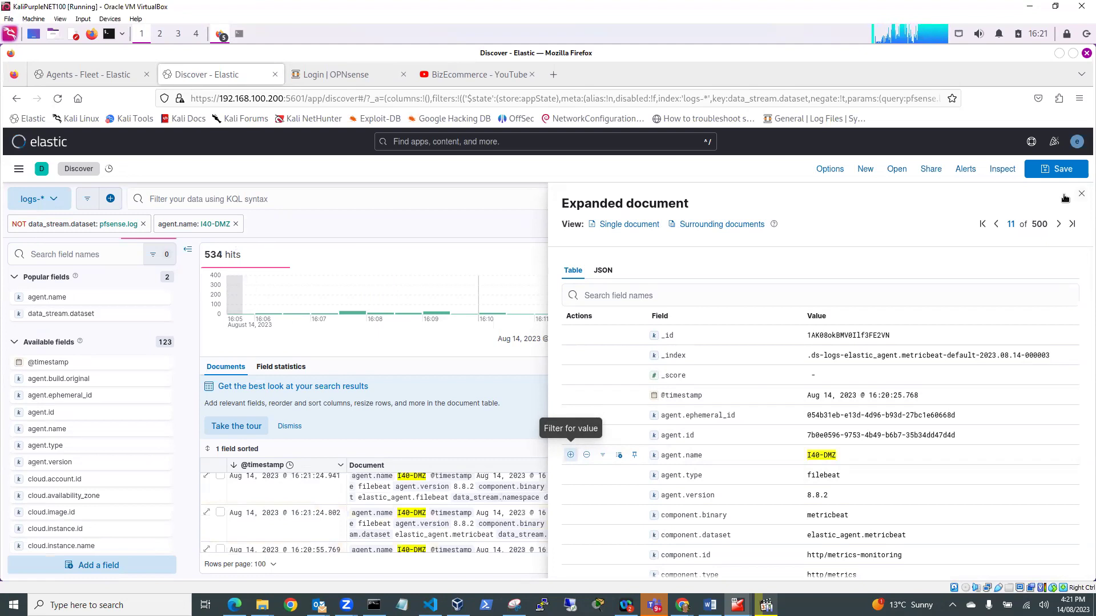
left_click(1080, 194)
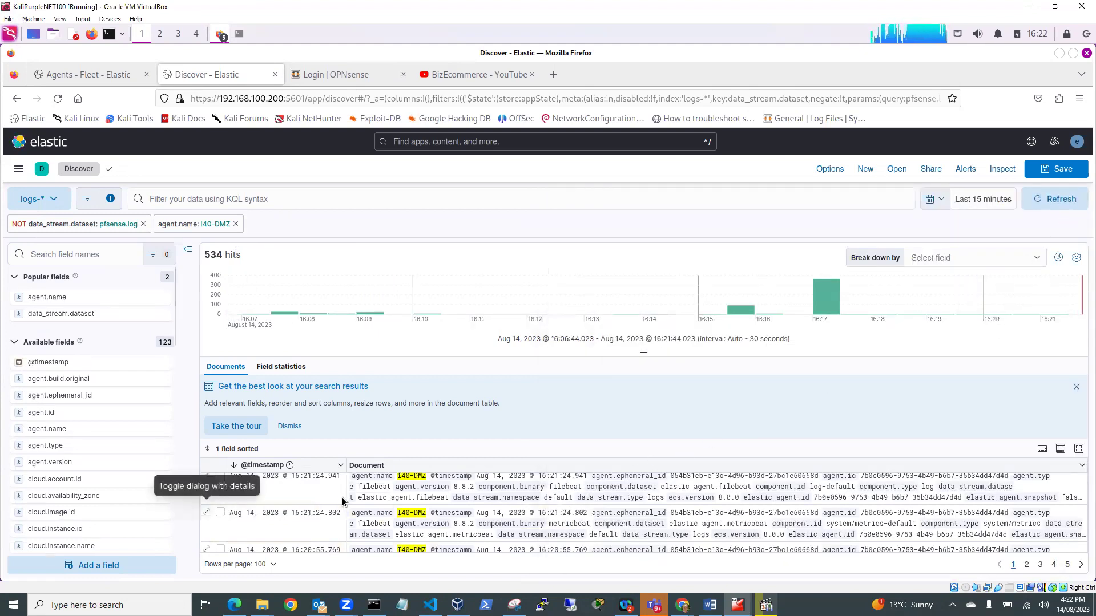
scroll(421, 492, "up", 2)
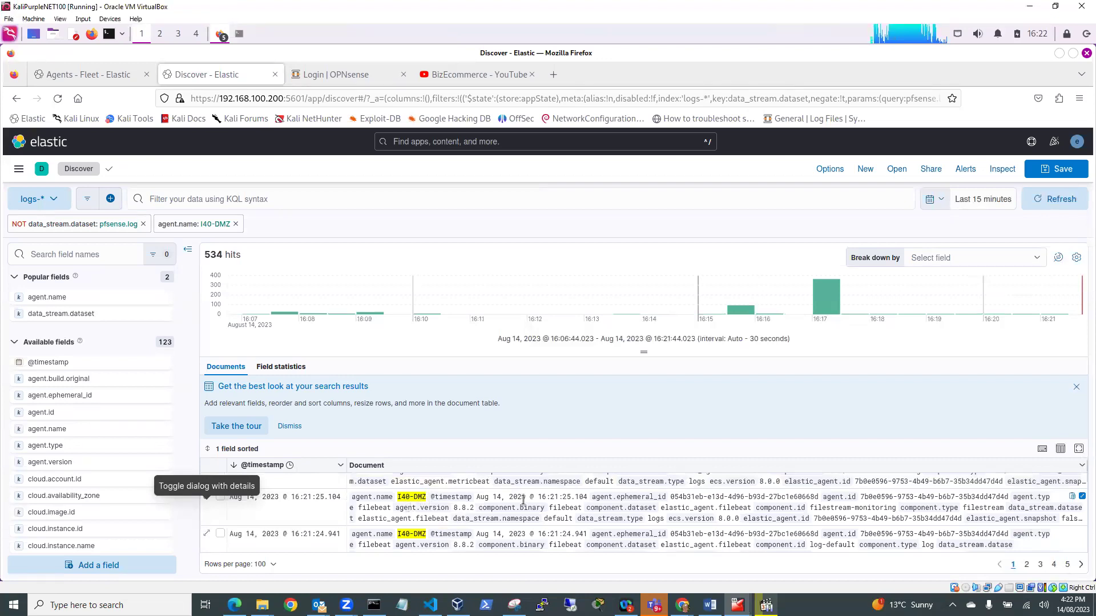
scroll(524, 503, "up", 2)
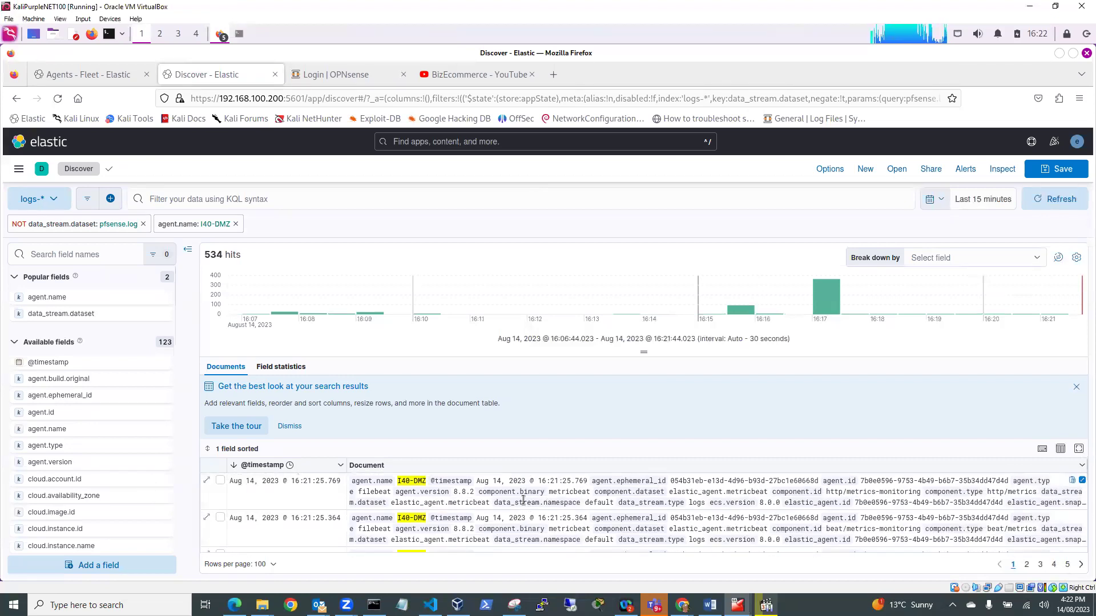